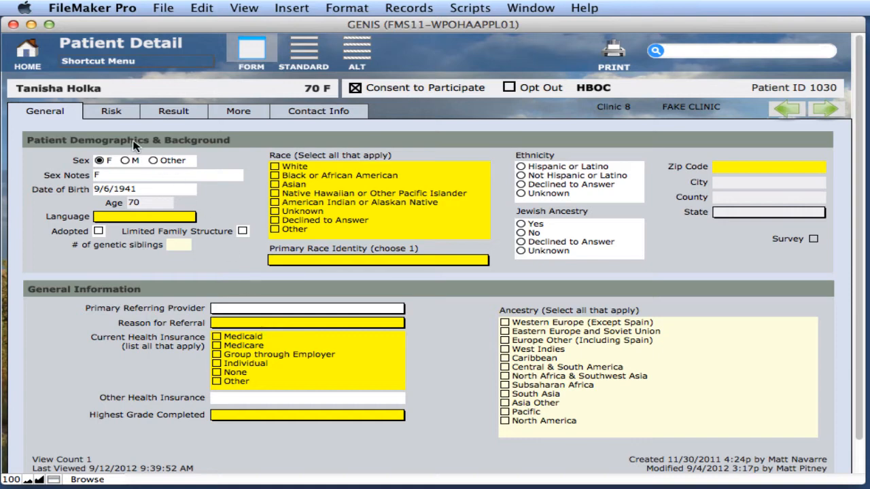
# Step: Start a new patient from Home, enter the patient's first and last name, choose type HBOC, and create the record
pyautogui.click(32, 54)
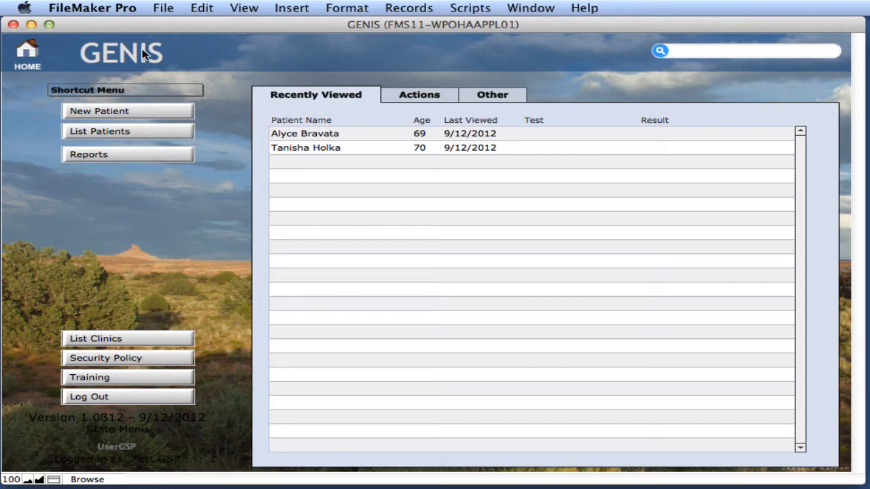
pyautogui.click(140, 112)
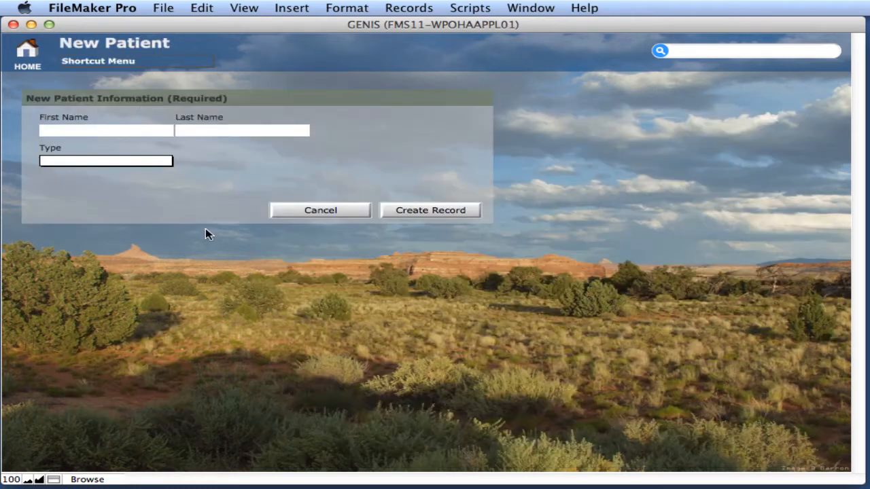
pyautogui.click(93, 132)
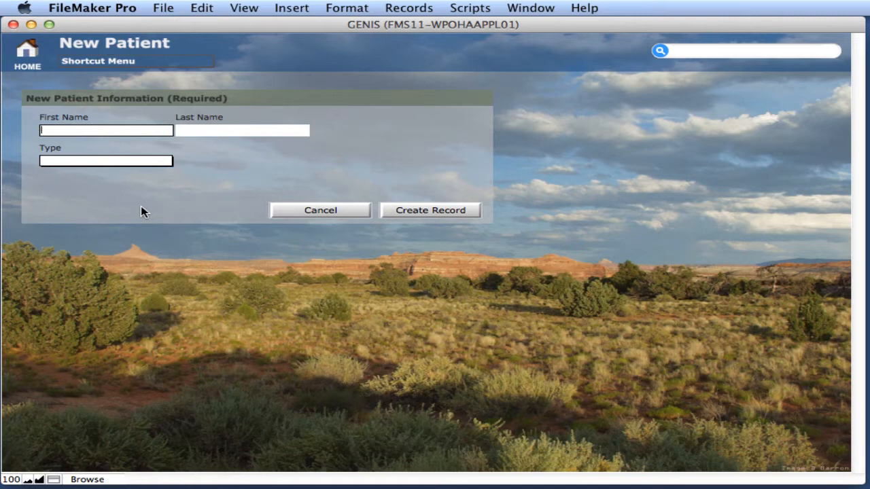
pyautogui.press('Tab')
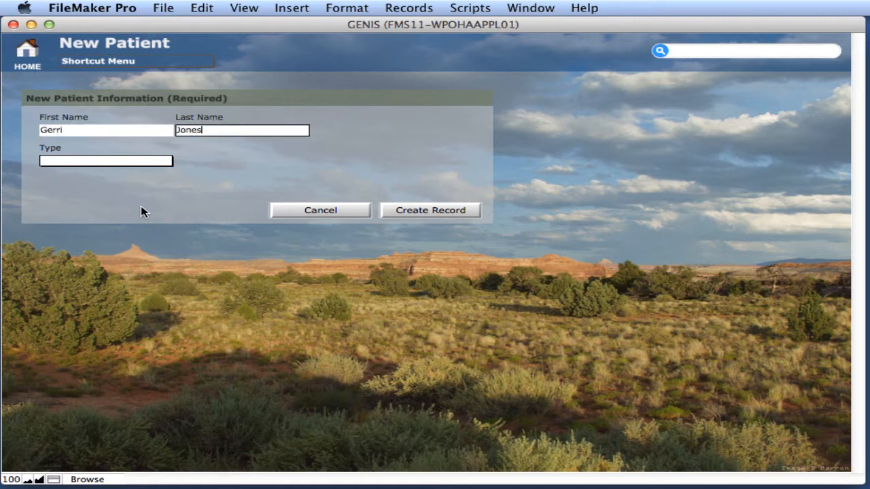
pyautogui.click(113, 161)
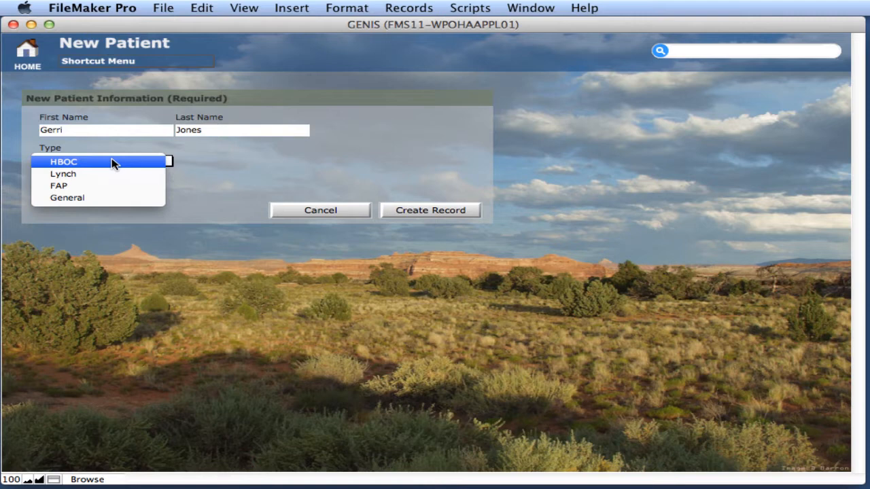
pyautogui.click(112, 163)
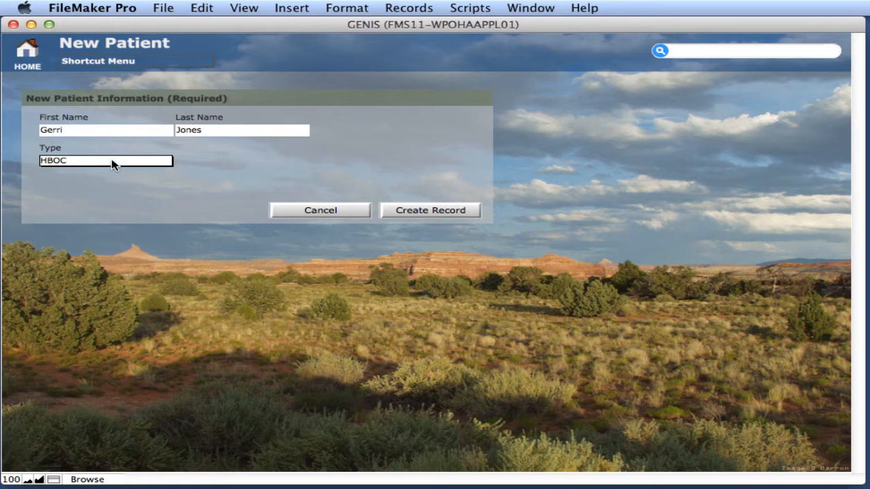
pyautogui.click(468, 212)
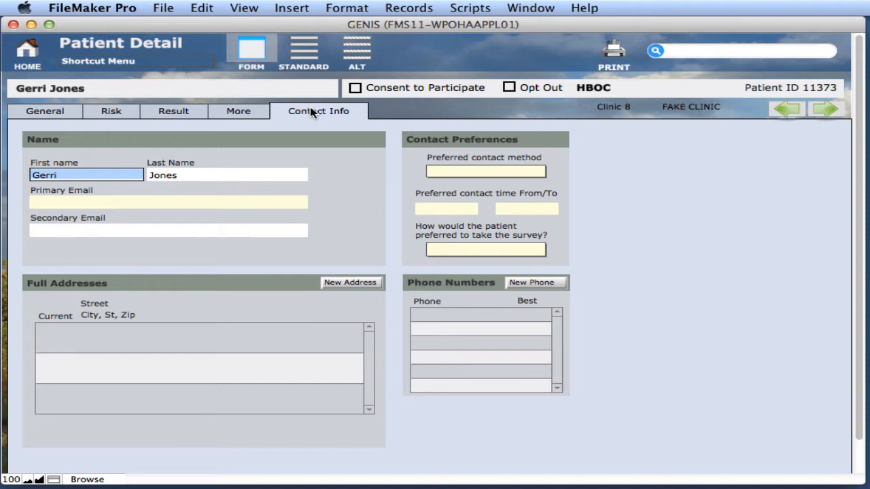
# Step: Enter the patient's primary email address
pyautogui.press('Tab')
pyautogui.click(268, 203)
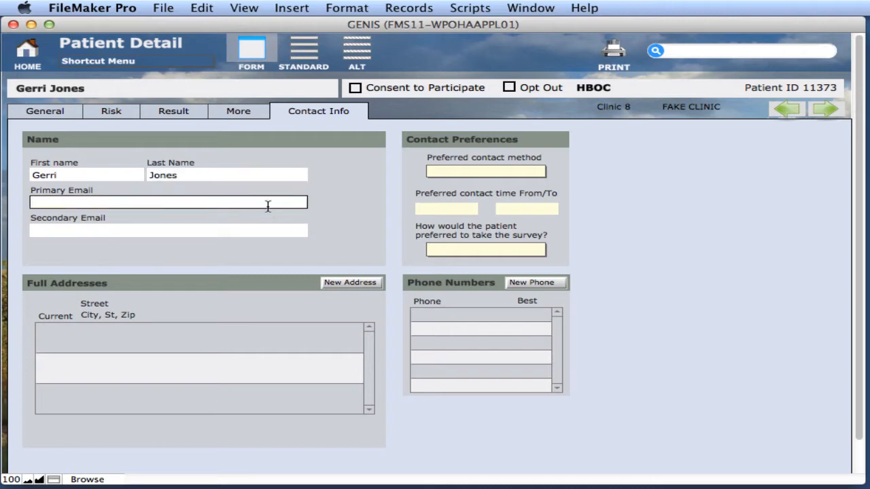
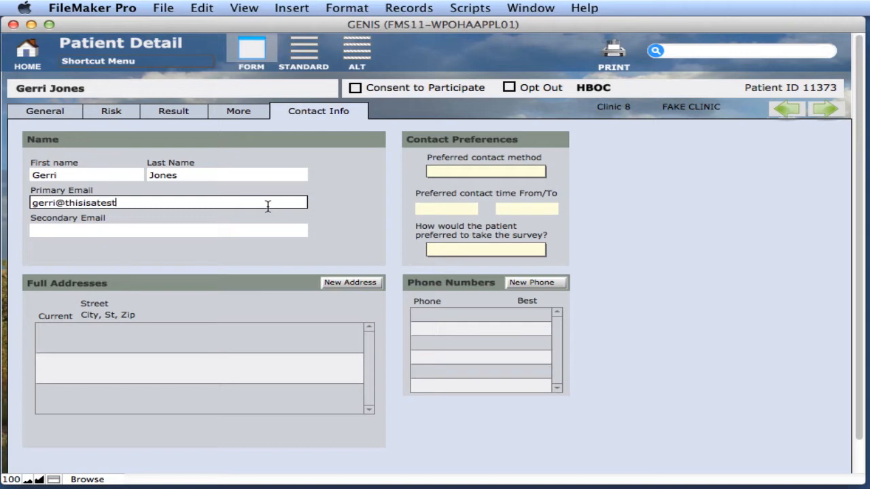
pyautogui.press('Tab')
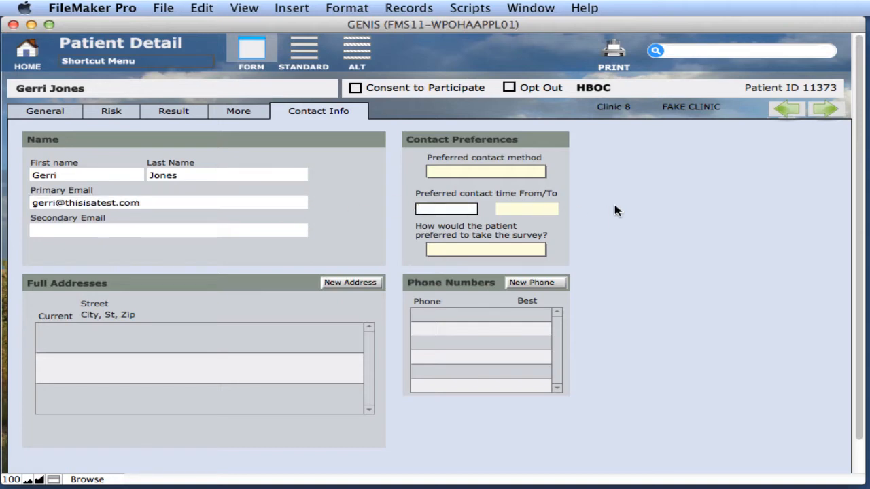
# Step: Set preferred contact time from 9:00 to 5pm and preferred contact method to Email
pyautogui.write('9:00')
pyautogui.press('Tab')
pyautogui.write('5pm')
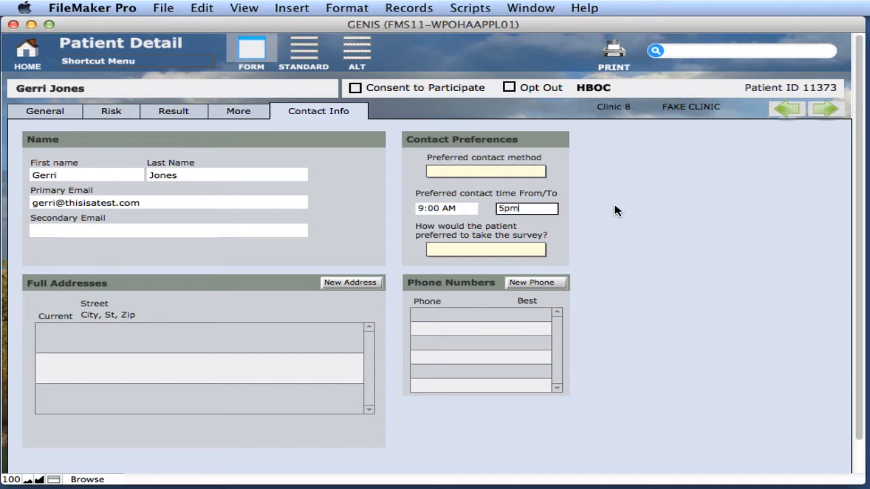
pyautogui.press('Tab')
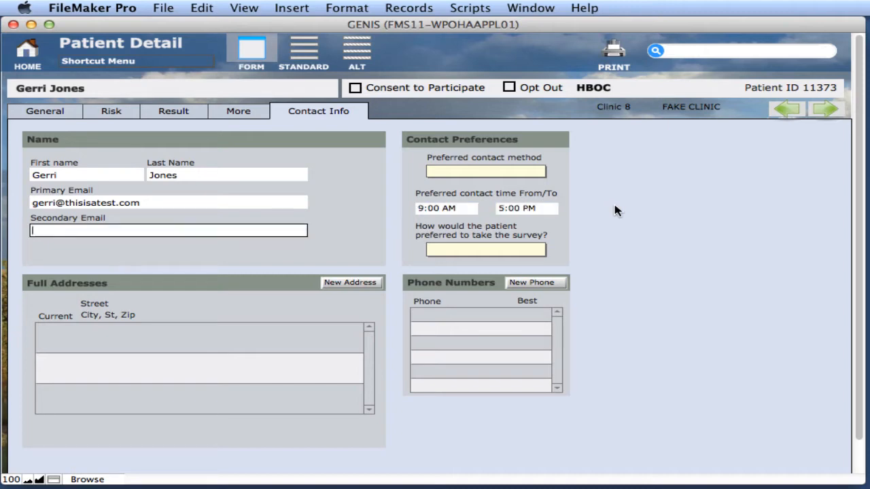
pyautogui.click(499, 172)
pyautogui.click(500, 173)
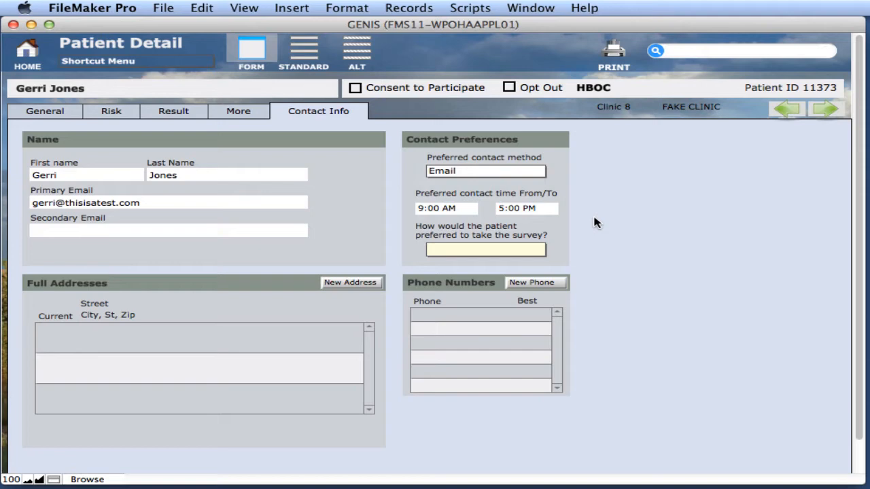
# Step: Add a new phone row with the patient's first phone number
pyautogui.click(529, 282)
pyautogui.click(457, 315)
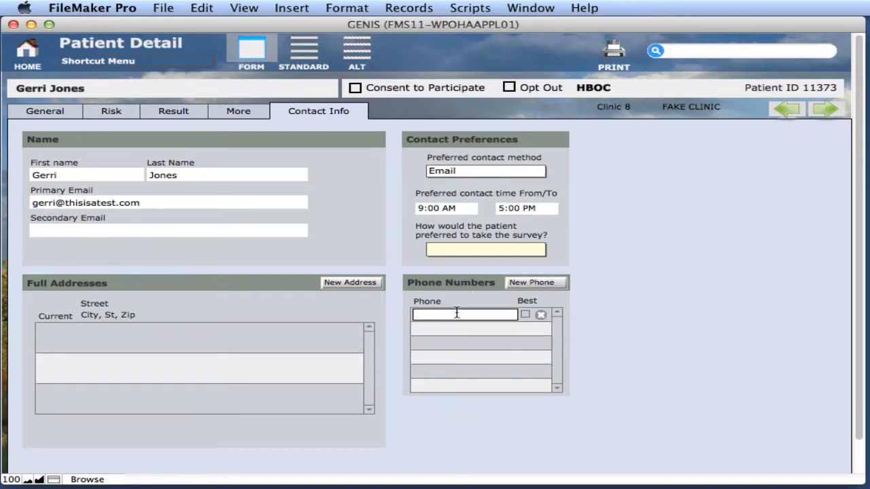
pyautogui.click(611, 287)
# Step: Add a second phone number and mark the first number as Best
pyautogui.click(536, 284)
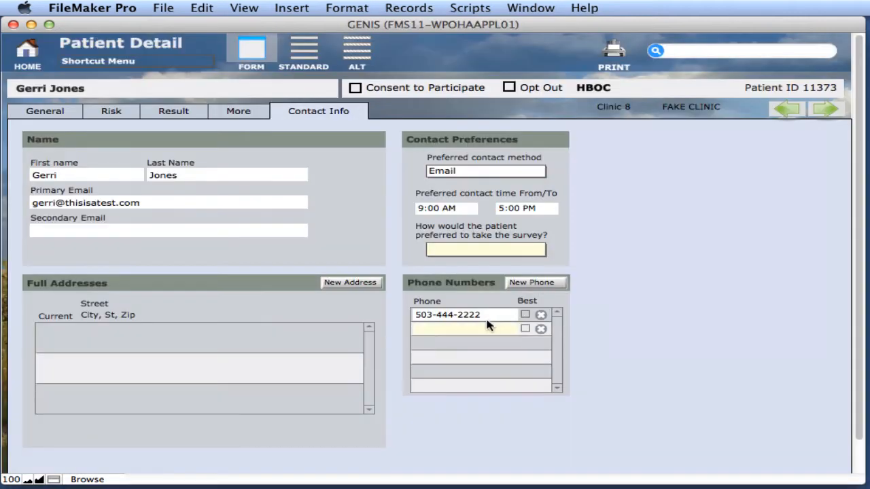
pyautogui.click(472, 327)
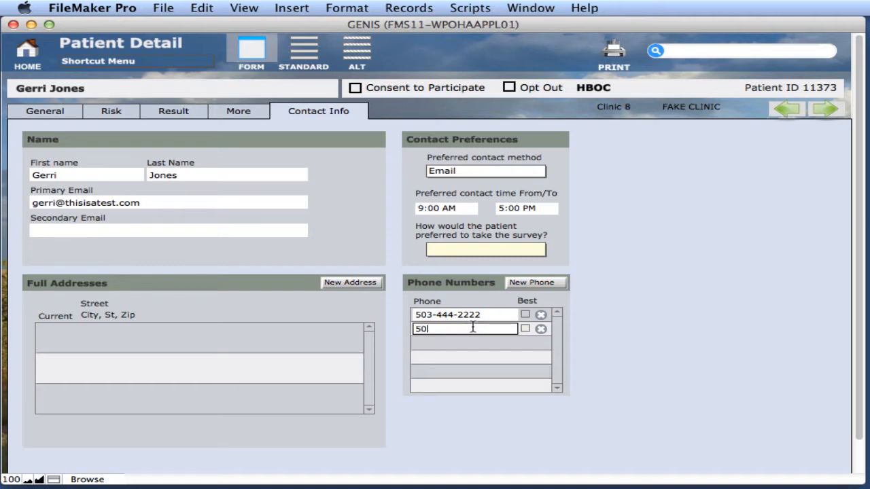
pyautogui.press('Return')
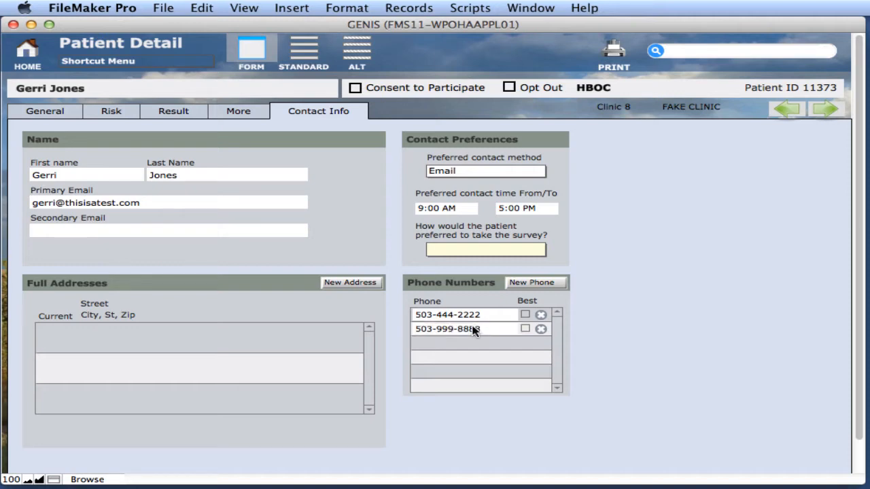
pyautogui.click(524, 315)
pyautogui.click(641, 342)
# Step: Add a new address row with the patient's street, city, state and zip, marked Current
pyautogui.click(366, 286)
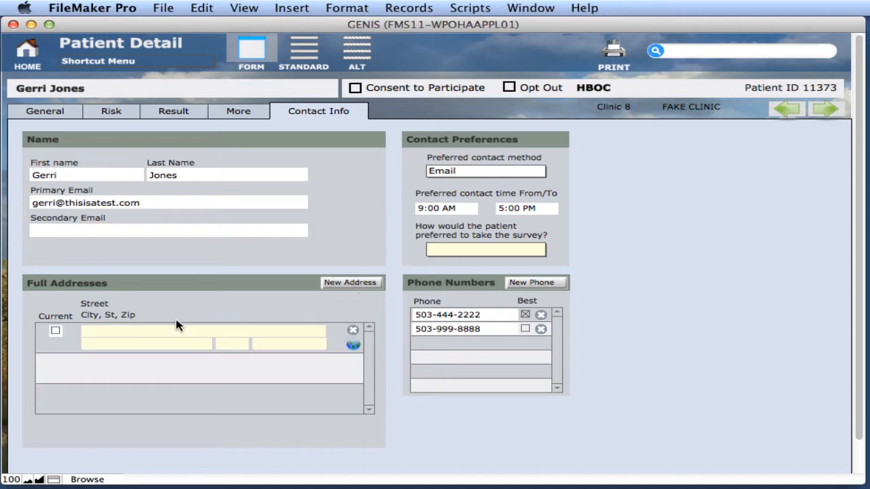
pyautogui.click(97, 328)
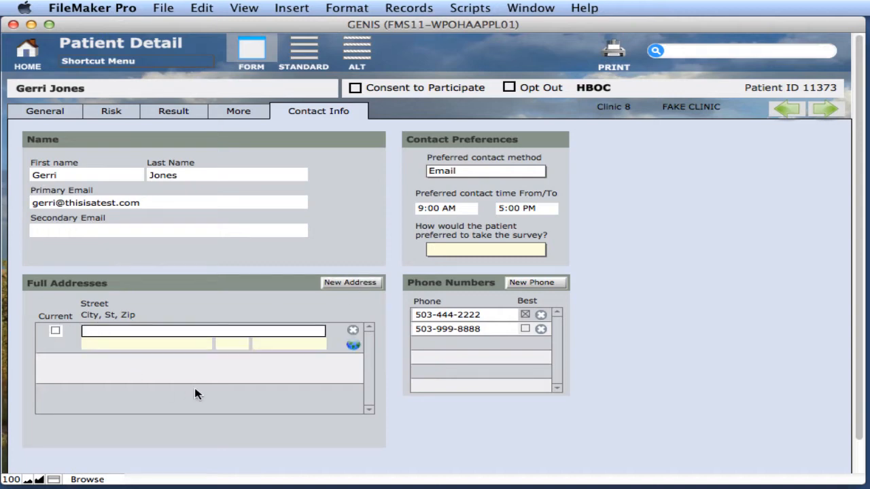
pyautogui.press('Tab')
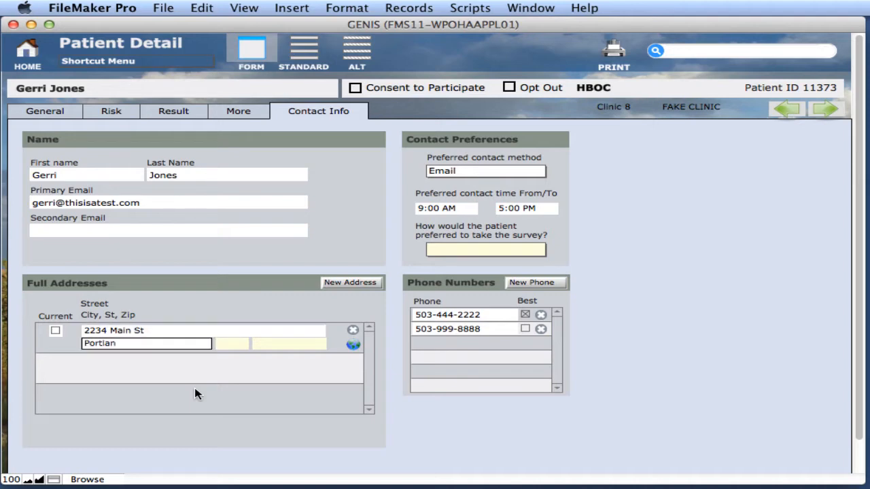
pyautogui.press('Tab')
pyautogui.press('Tab')
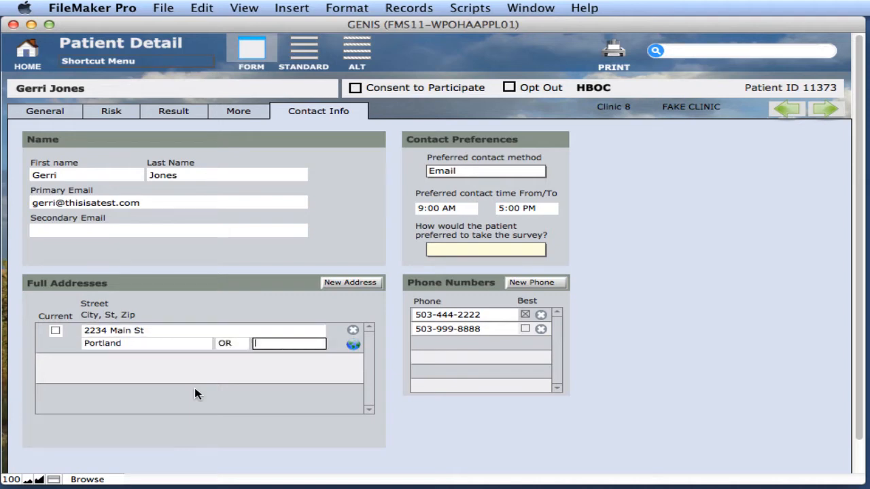
pyautogui.click(194, 395)
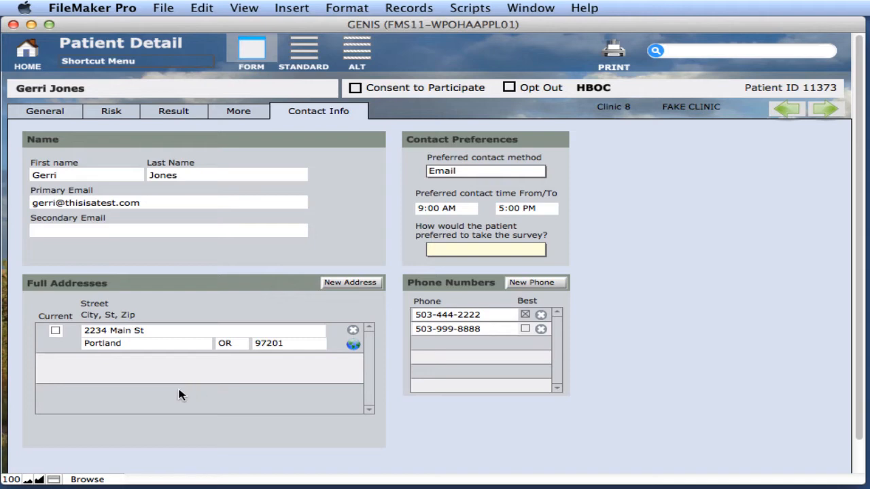
pyautogui.click(56, 331)
# Step: Record consent to participate, insert matt.jpg as the consent form, and return to Contact Info
pyautogui.click(356, 88)
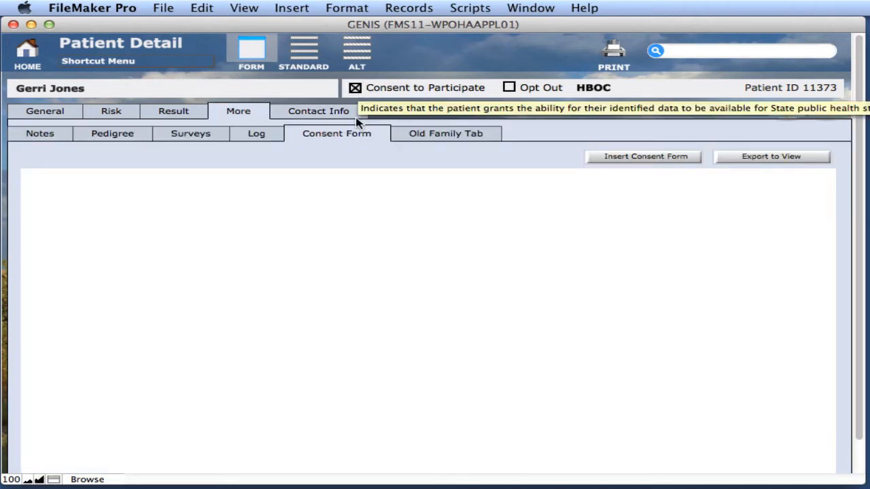
pyautogui.scroll(-1, 360, 246)
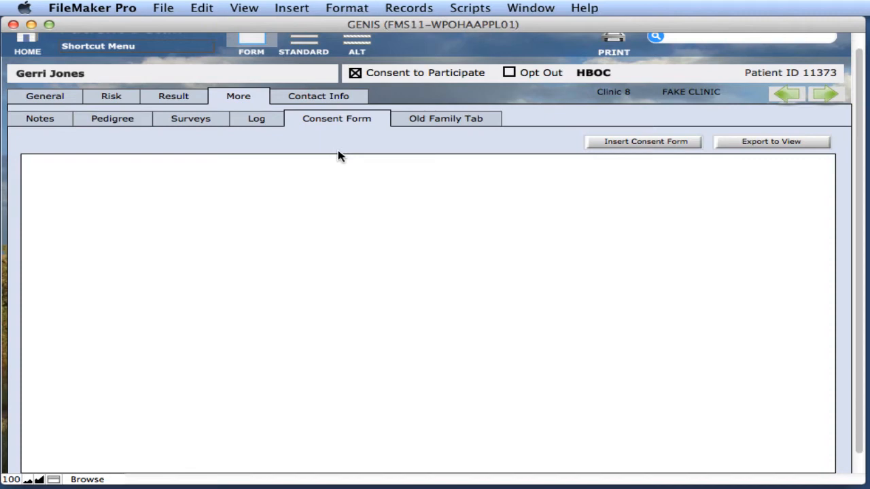
pyautogui.click(656, 148)
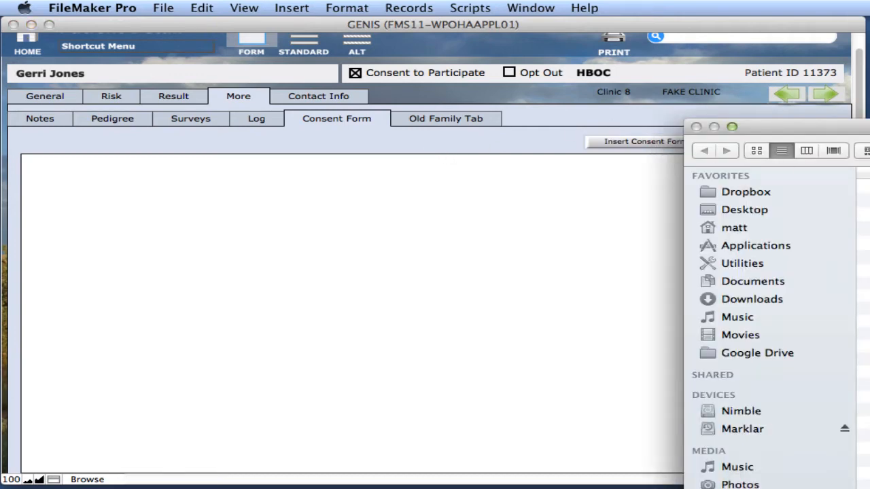
pyautogui.click(865, 256)
pyautogui.press('Return')
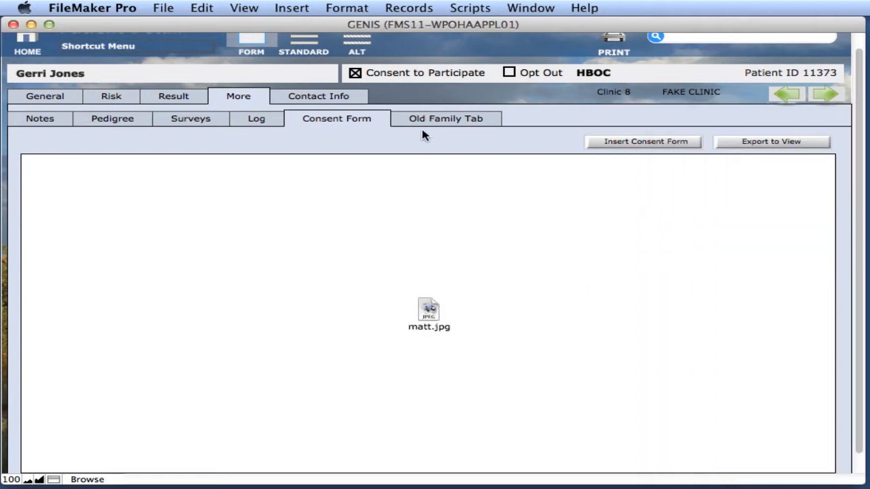
pyautogui.click(420, 151)
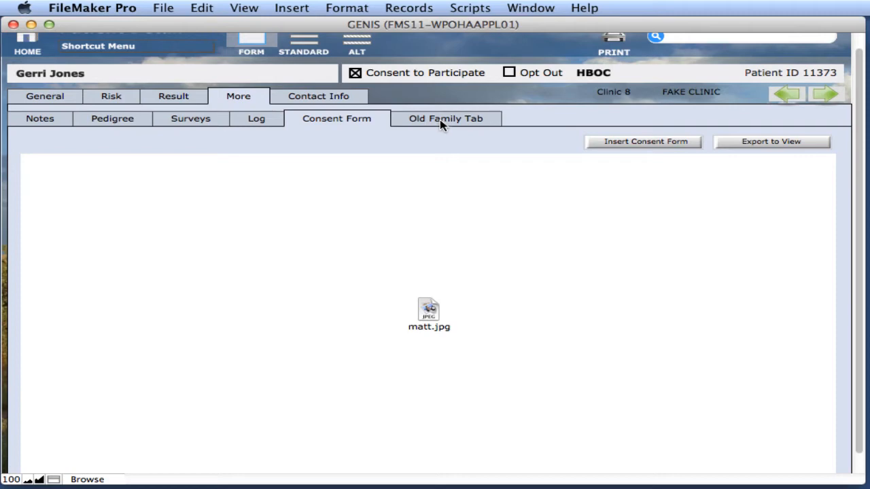
pyautogui.click(353, 99)
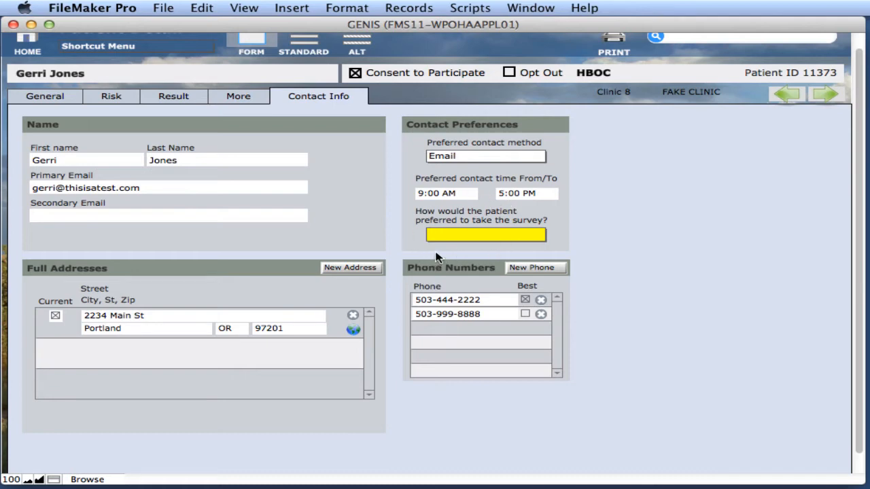
# Step: Set the survey-taking preference to Email, then go to the General page
pyautogui.click(454, 235)
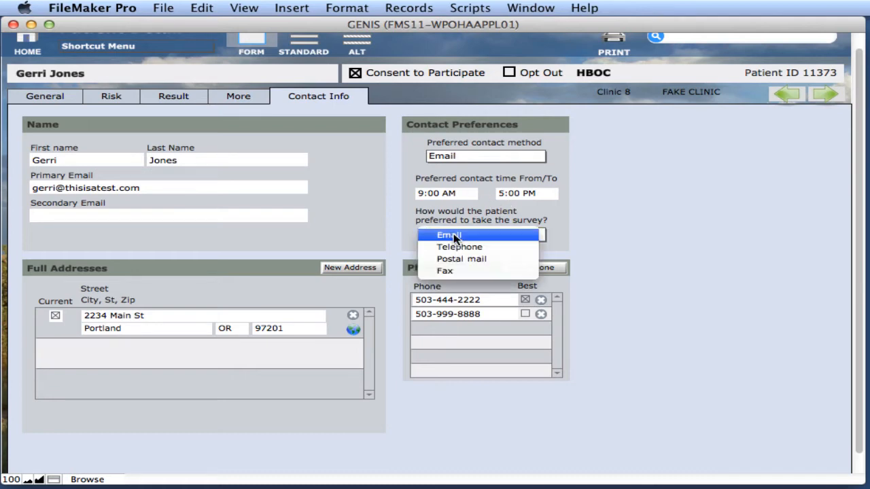
pyautogui.click(529, 234)
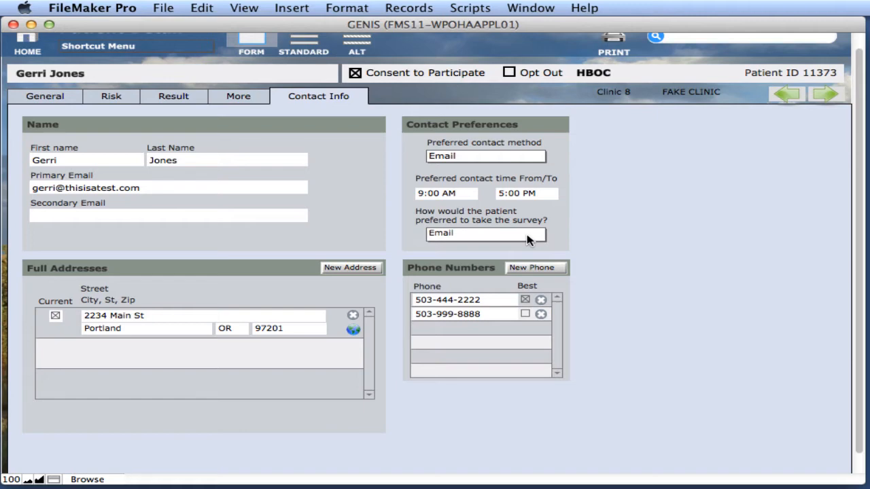
pyautogui.click(45, 98)
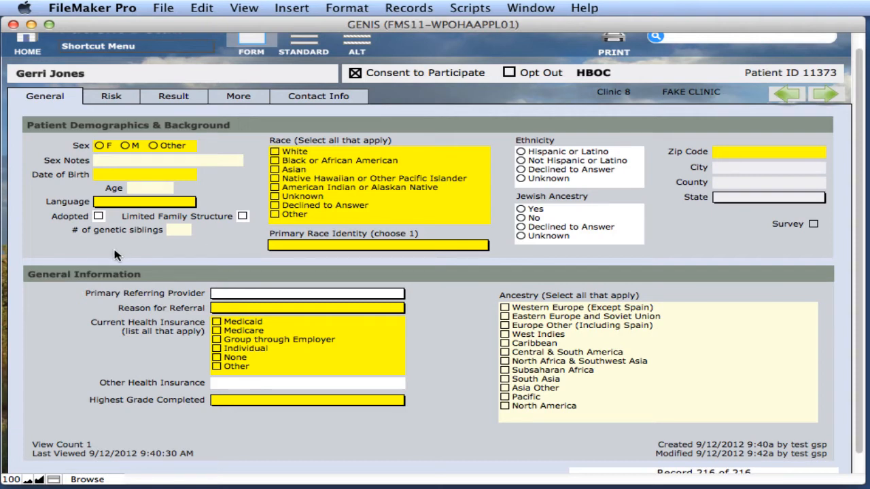
# Step: Set sex to F, date of birth to 1/1/70, and language to English
pyautogui.click(100, 146)
pyautogui.click(136, 175)
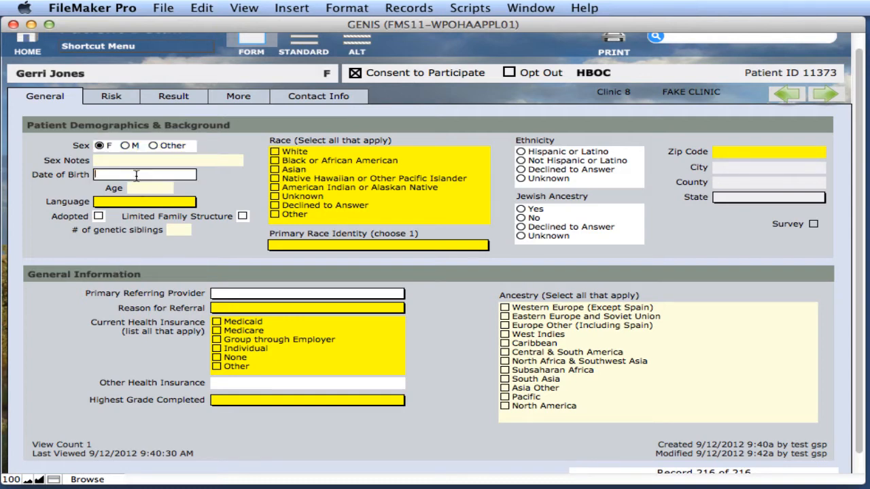
pyautogui.write('1/1/70')
pyautogui.click(258, 195)
pyautogui.click(154, 202)
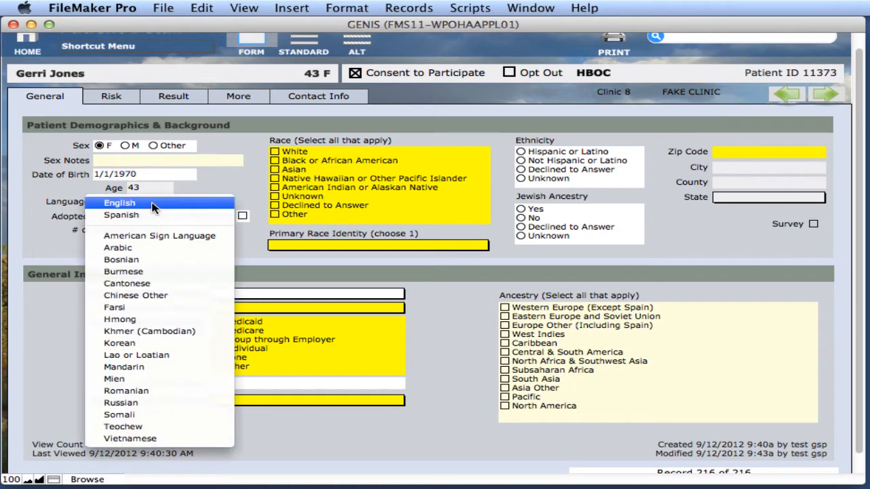
pyautogui.click(152, 205)
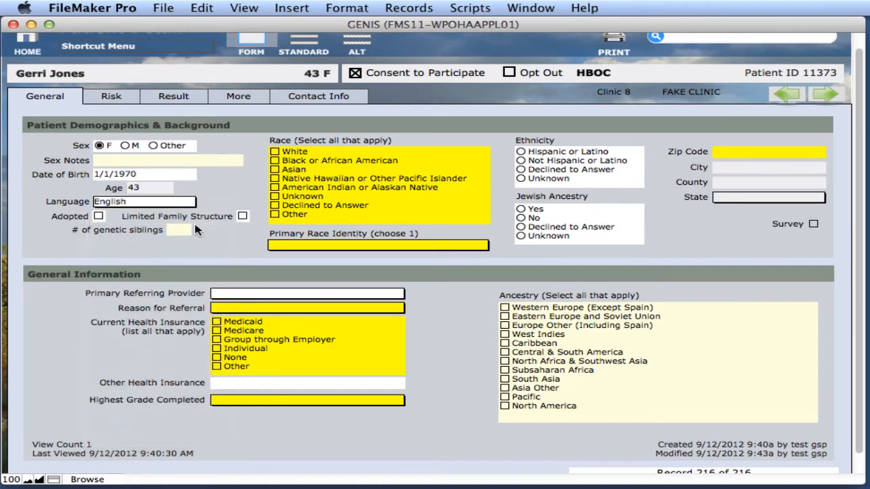
# Step: Tick White and Asian race, Not Hispanic or Latino, Jewish ancestry No, and enter the zip code
pyautogui.click(286, 152)
pyautogui.click(295, 170)
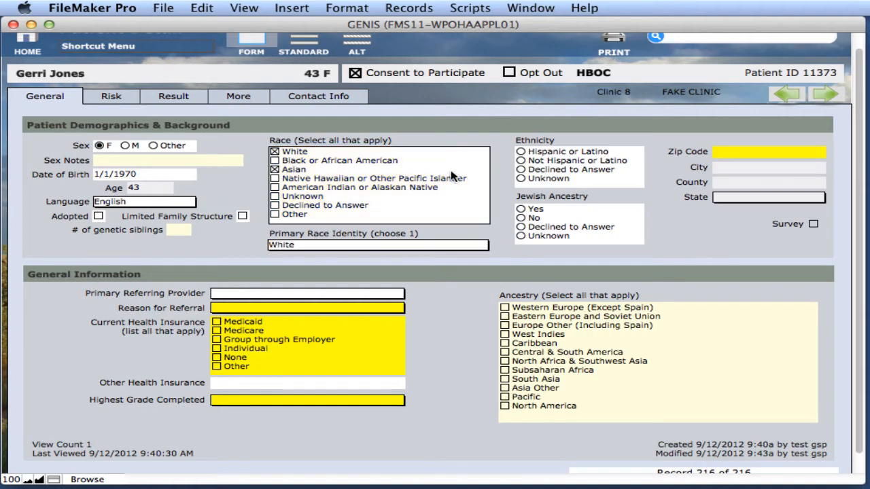
pyautogui.click(570, 162)
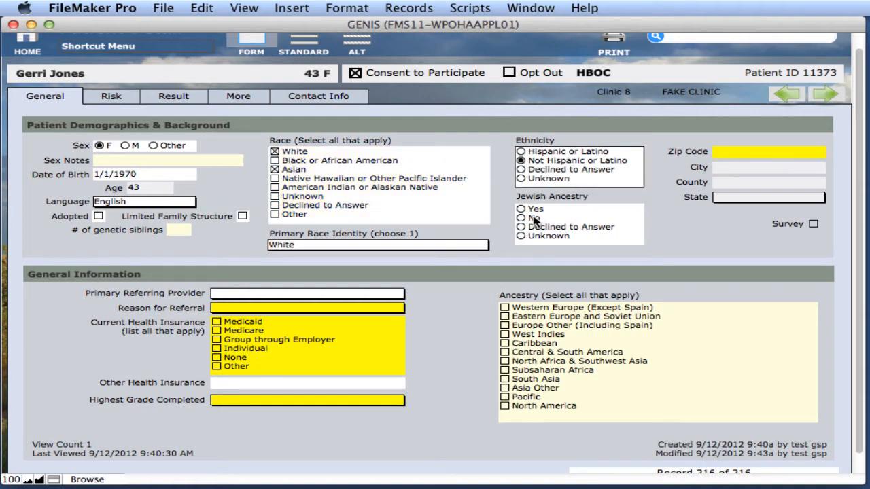
pyautogui.click(535, 218)
pyautogui.click(730, 152)
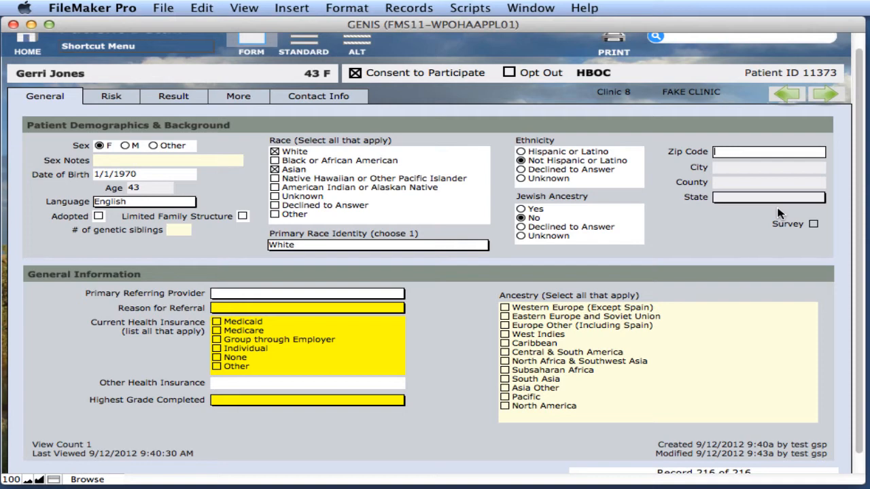
pyautogui.write('972011')
pyautogui.click(779, 214)
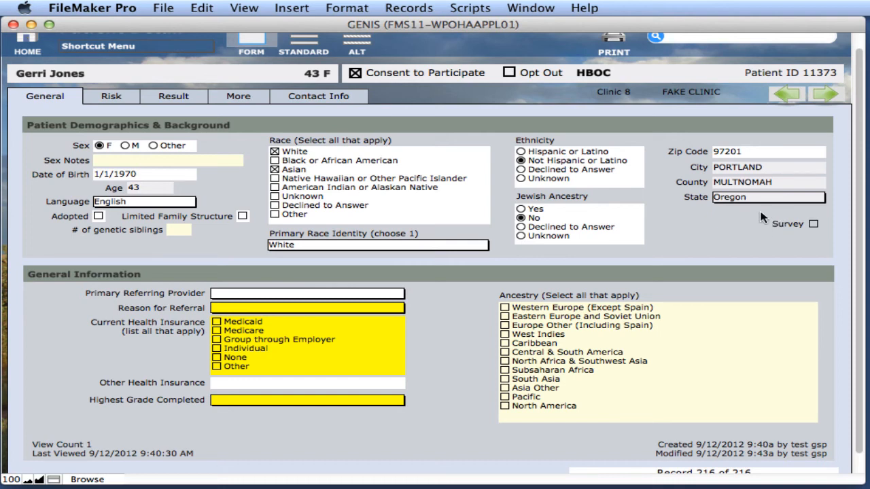
pyautogui.click(255, 294)
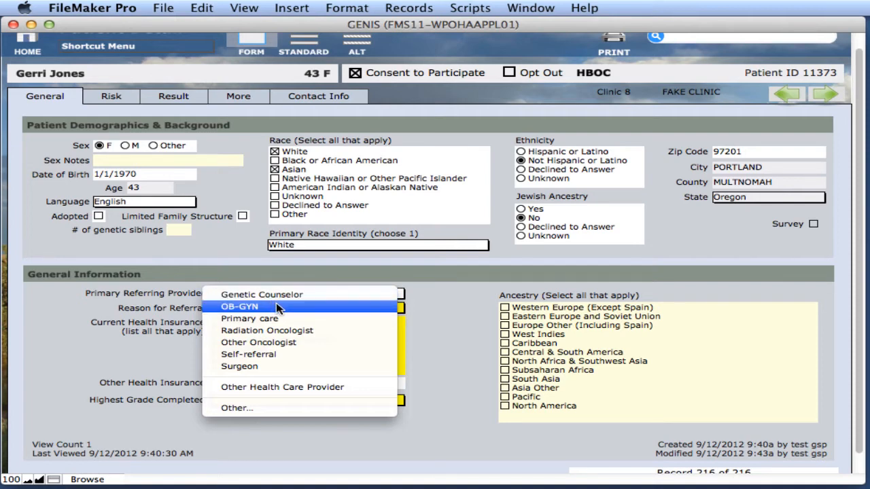
# Step: Set referring provider OB-GYN, reason Known BRCA Mutation in family, and Group through Employer insurance
pyautogui.click(278, 308)
pyautogui.click(283, 310)
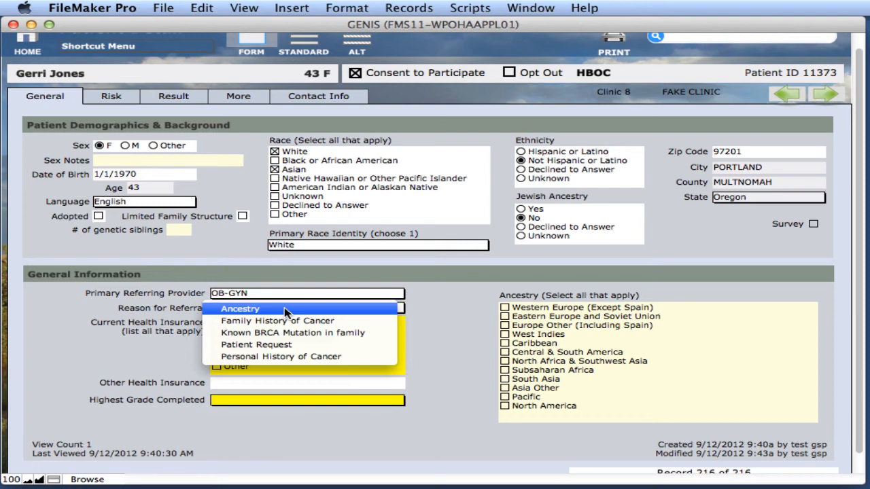
pyautogui.click(362, 333)
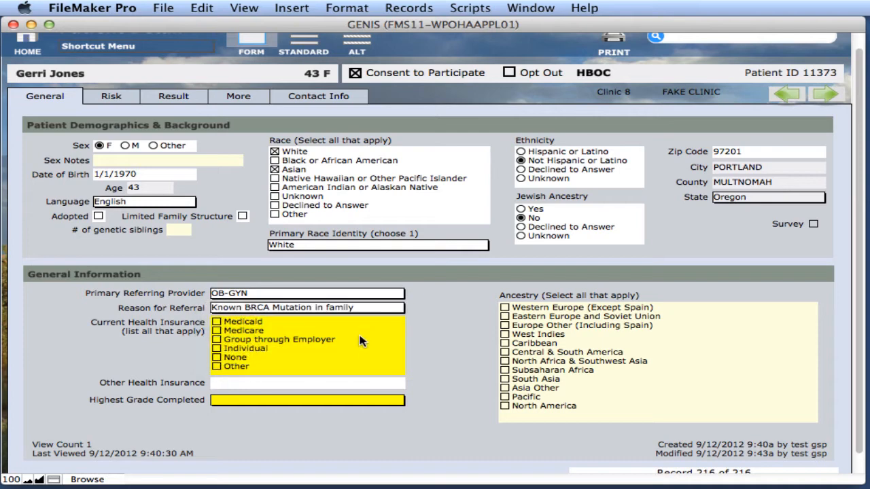
pyautogui.click(259, 343)
pyautogui.click(261, 342)
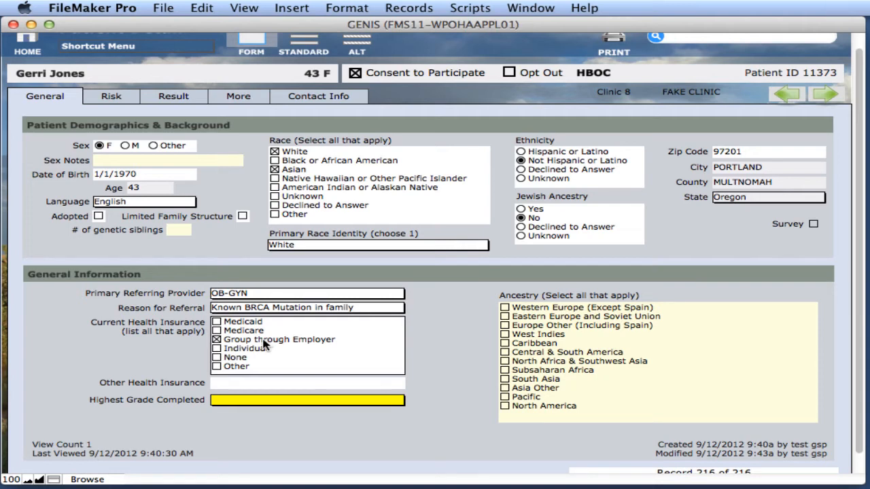
# Step: Set education to 4 year college graduate and tick Western Europe (Except Spain) and Caribbean ancestry
pyautogui.click(263, 401)
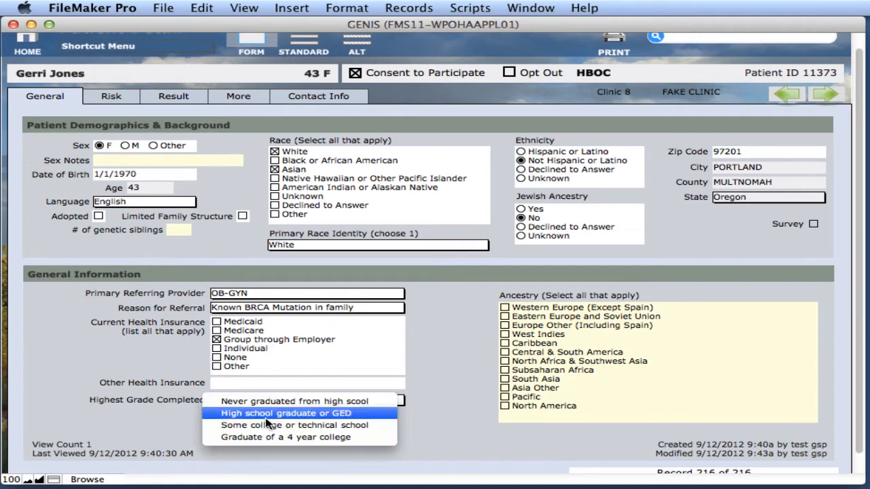
pyautogui.click(292, 437)
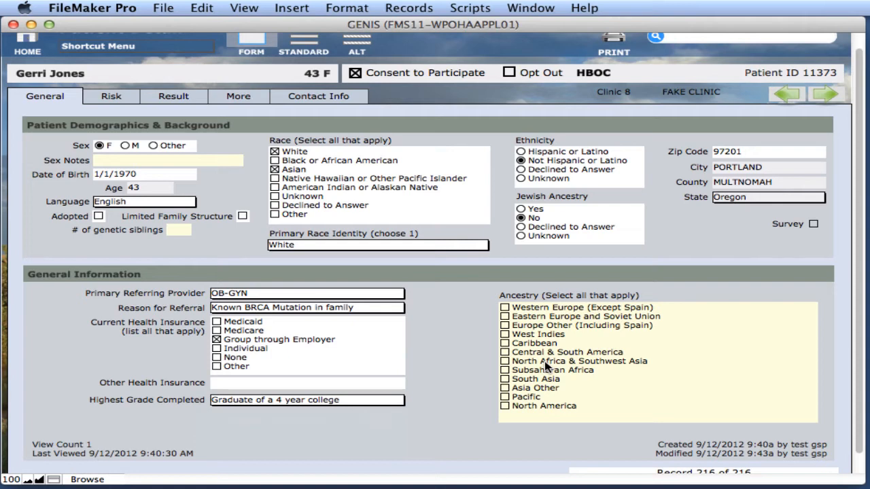
pyautogui.click(522, 310)
pyautogui.click(543, 344)
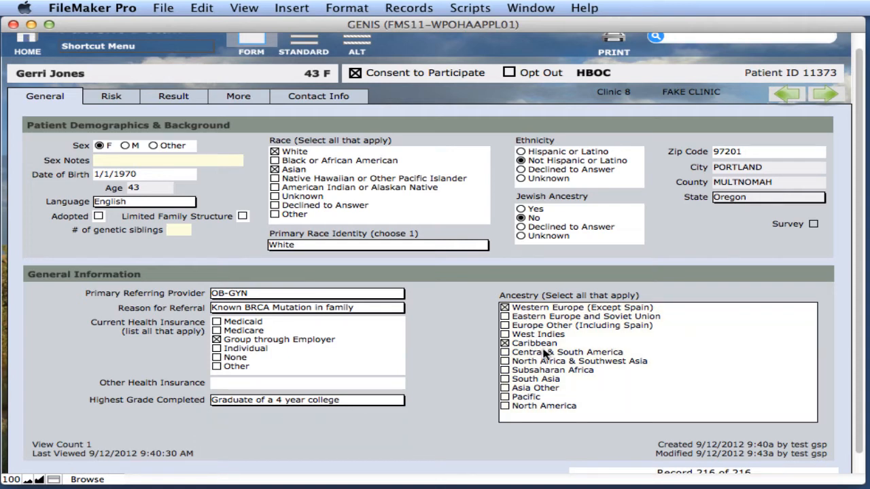
pyautogui.click(673, 296)
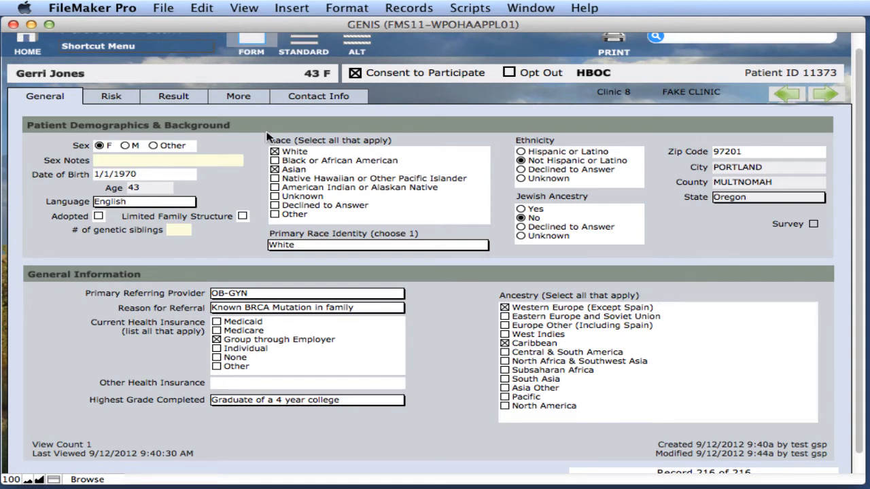
pyautogui.click(116, 96)
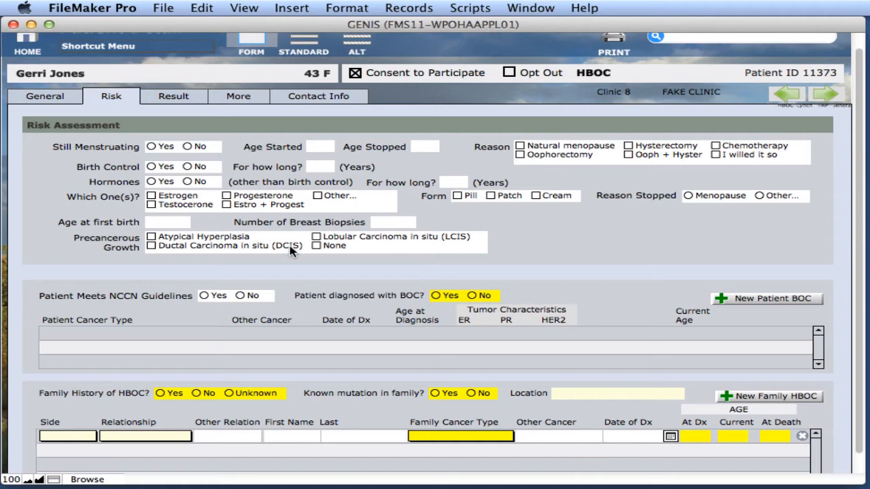
# Step: Answer Birth Control No, tick Atypical Hyperplasia, NCCN Yes, BOC diagnosis Yes, and add a patient cancer entry
pyautogui.click(188, 166)
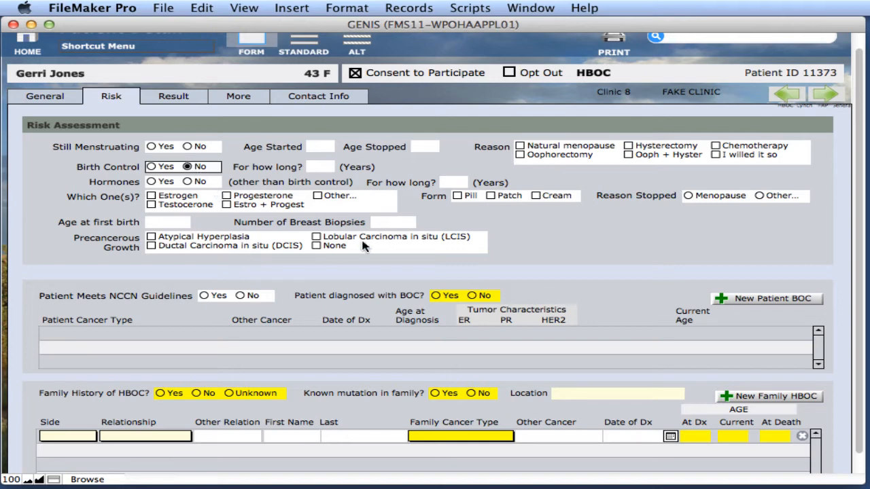
pyautogui.click(191, 238)
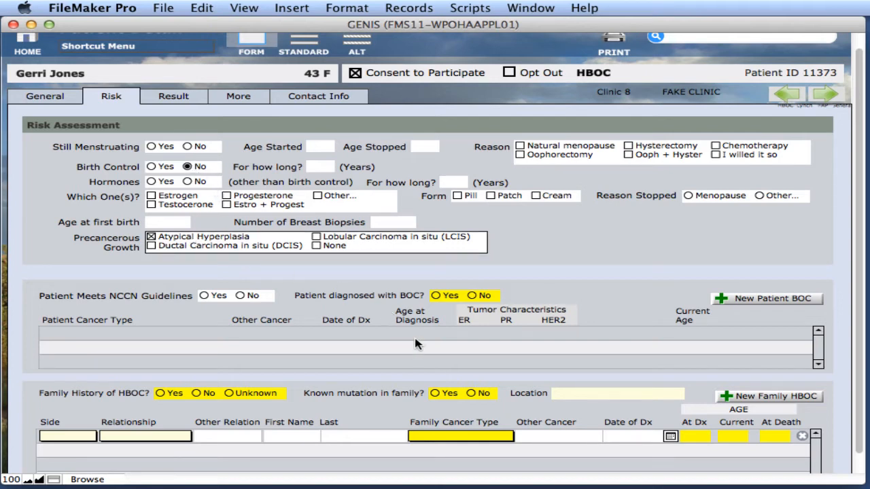
pyautogui.click(204, 296)
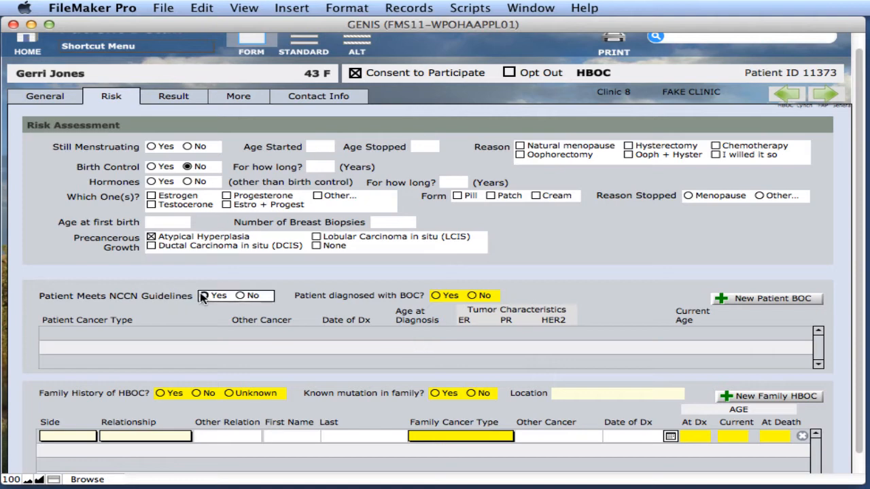
pyautogui.click(472, 296)
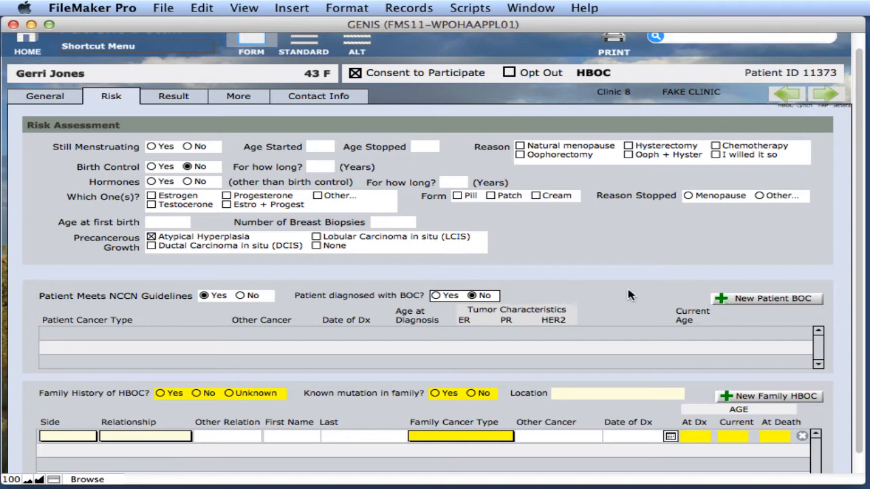
pyautogui.click(436, 297)
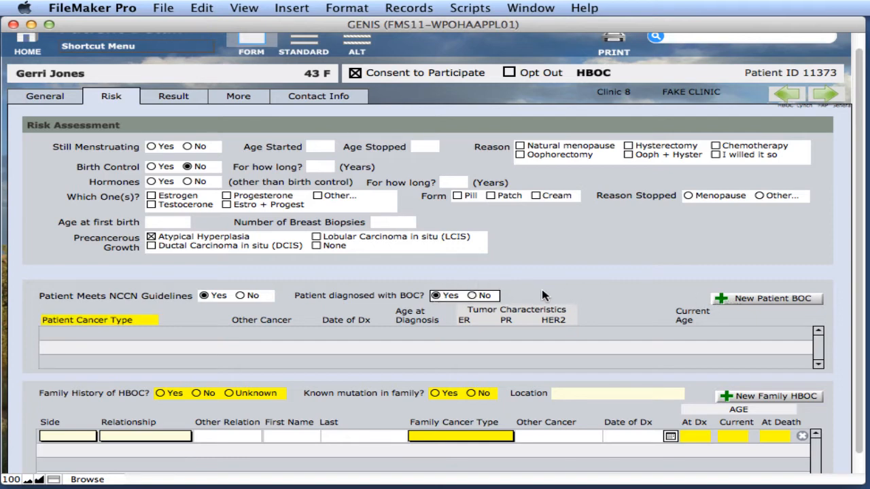
pyautogui.click(472, 296)
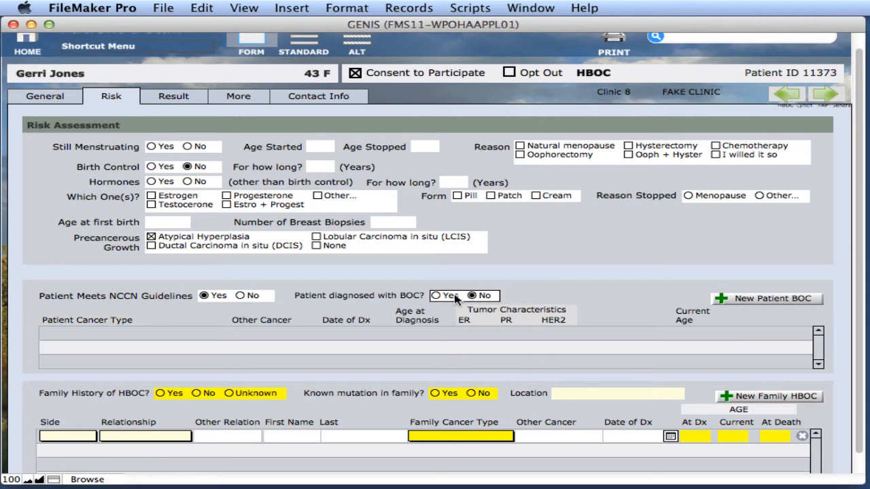
pyautogui.click(447, 297)
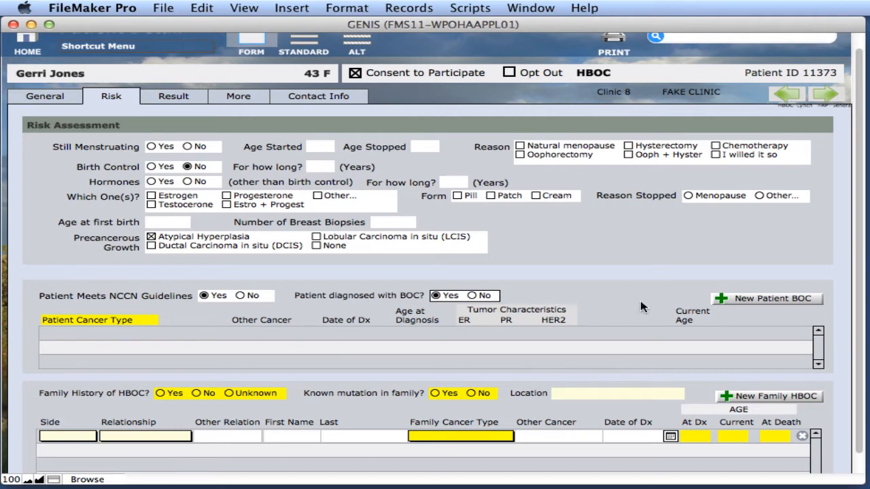
pyautogui.click(783, 299)
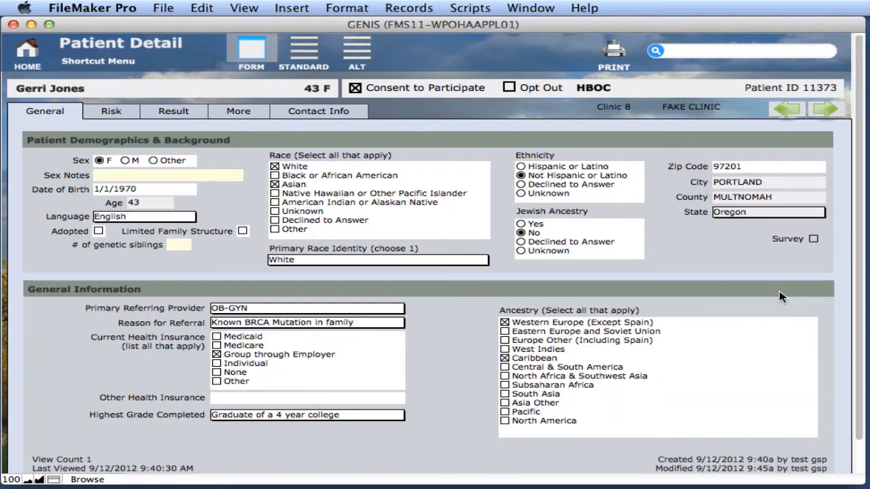
# Step: Add a Breast cancer entry with age at diagnosis 30
pyautogui.click(111, 111)
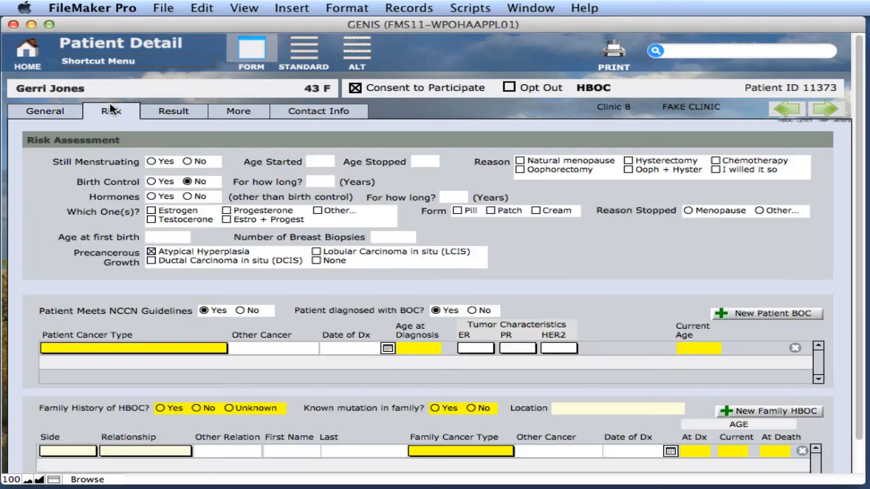
pyautogui.click(78, 349)
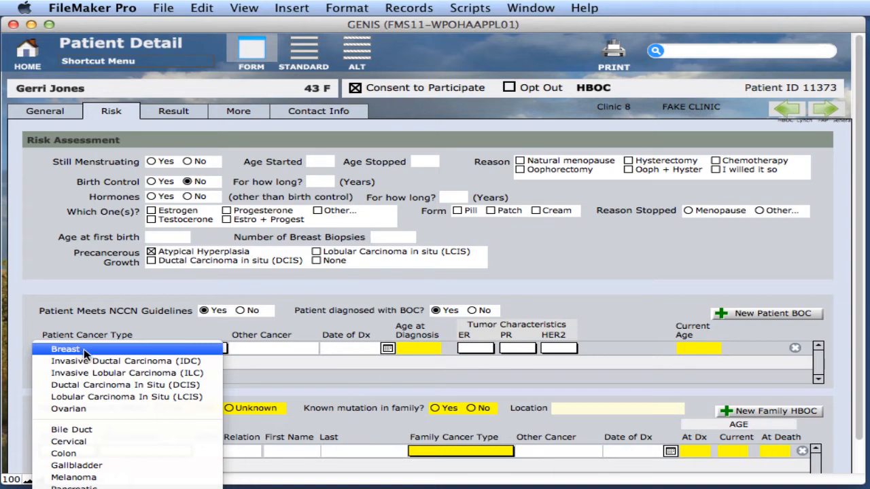
pyautogui.click(84, 350)
pyautogui.click(399, 349)
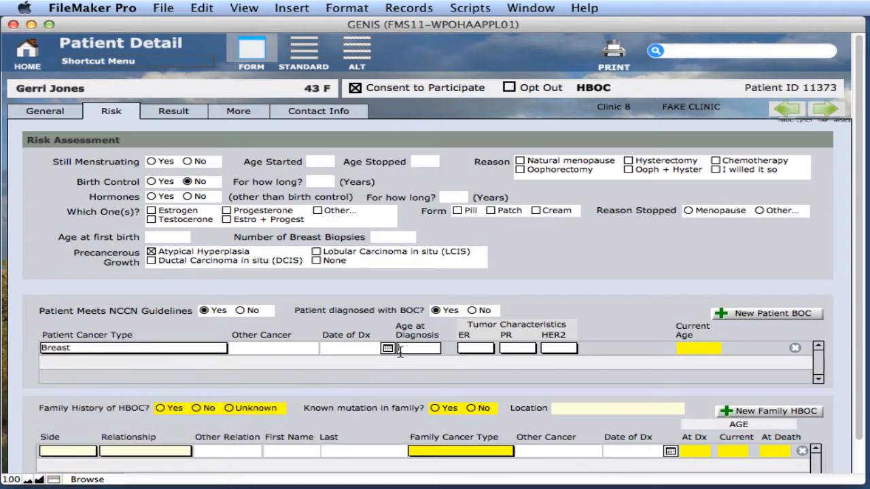
pyautogui.write('30')
pyautogui.click(402, 356)
# Step: Enter current age 42 and set family history of HBOC to Unknown
pyautogui.click(717, 348)
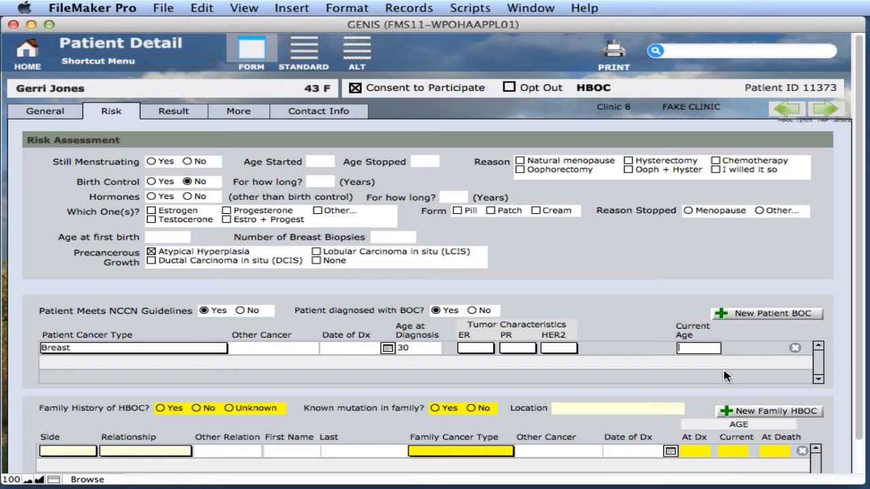
pyautogui.write('42')
pyautogui.click(724, 371)
pyautogui.scroll(-1, 853, 311)
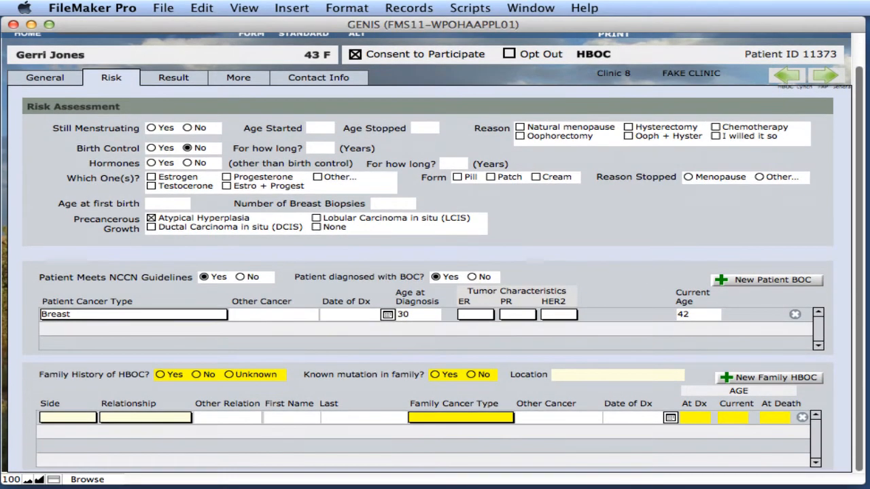
pyautogui.click(231, 374)
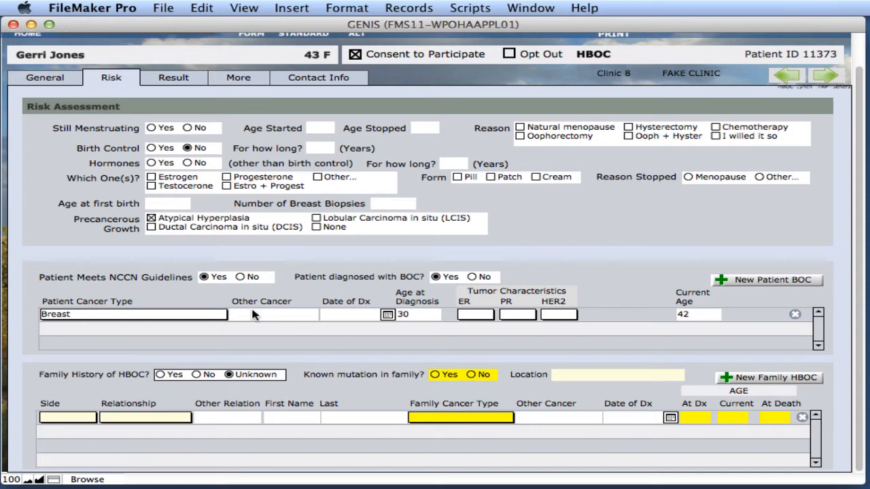
# Step: Mark family history of HBOC as Yes and enter a Maternal-side Mother relative
pyautogui.click(81, 419)
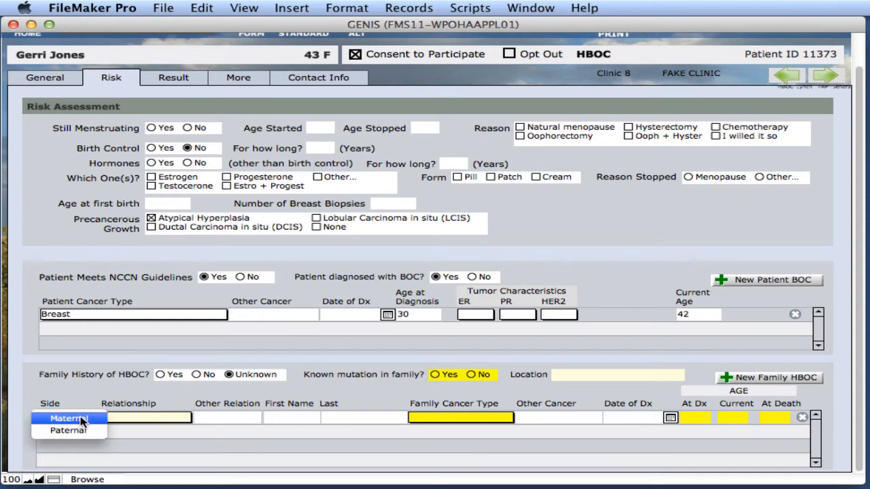
pyautogui.click(81, 421)
pyautogui.click(149, 416)
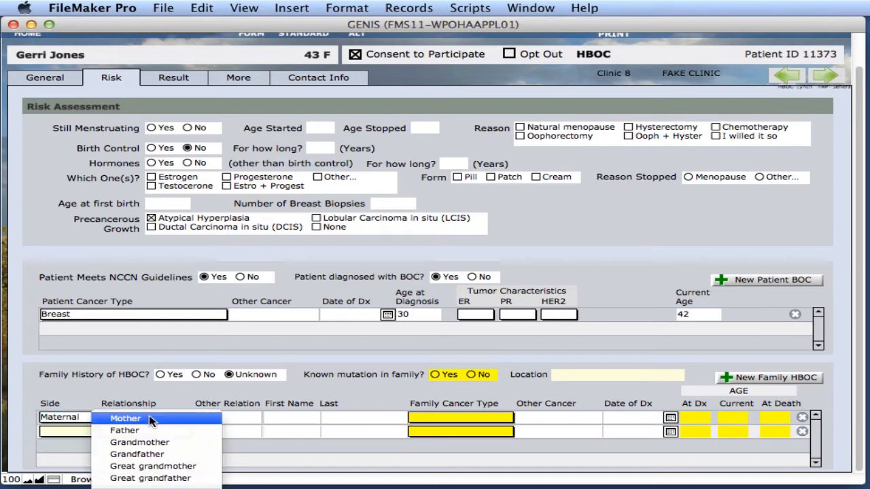
pyautogui.click(229, 372)
pyautogui.click(161, 374)
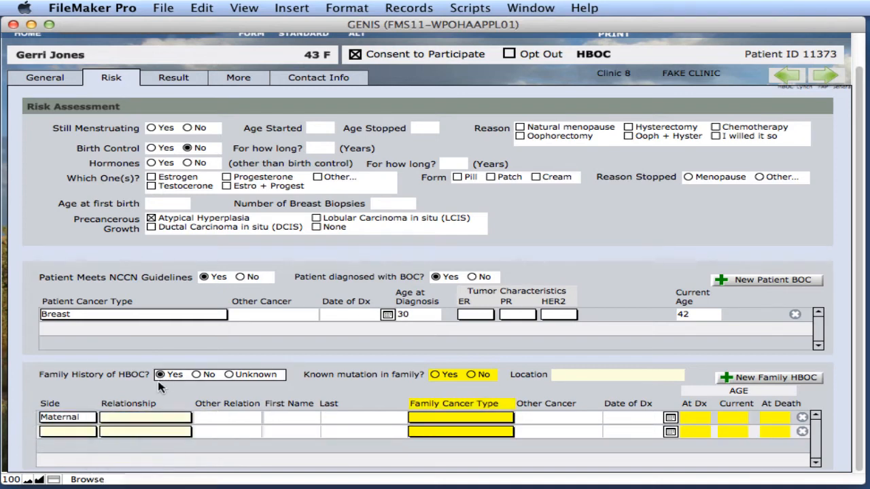
pyautogui.click(139, 417)
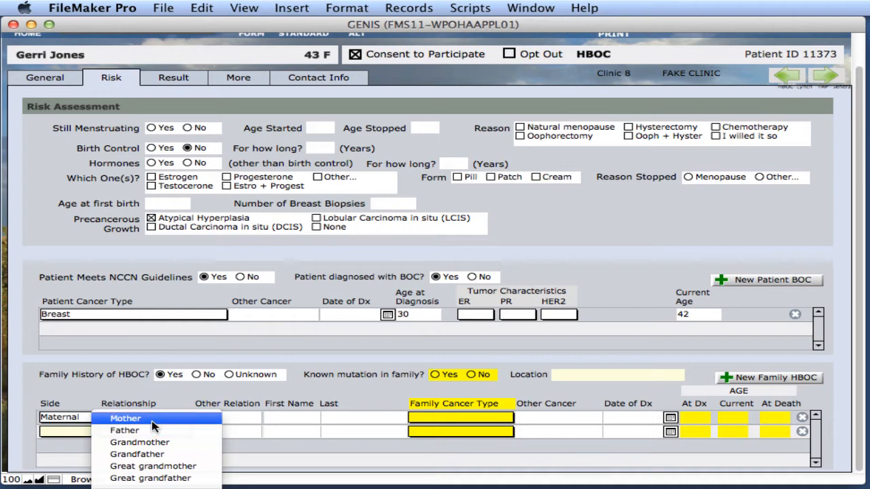
pyautogui.click(153, 419)
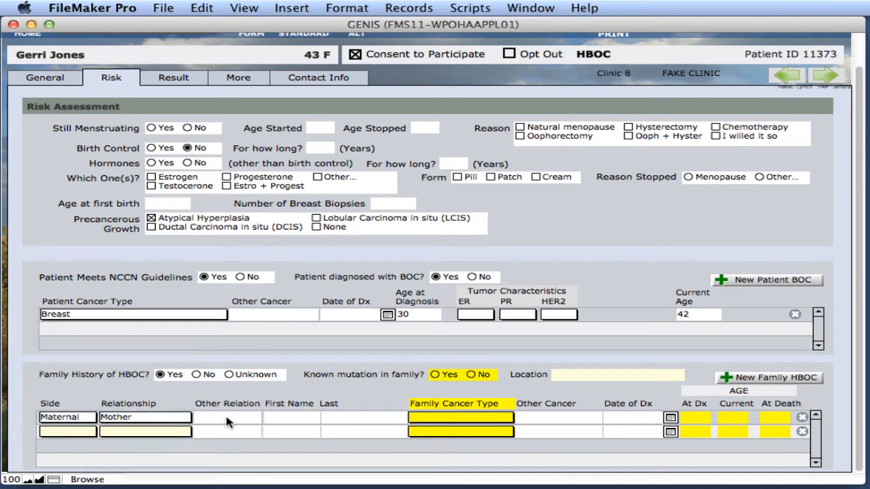
# Step: Give the Mother's entry cancer type Ovarian and diagnosis date 1/1/82
pyautogui.click(455, 421)
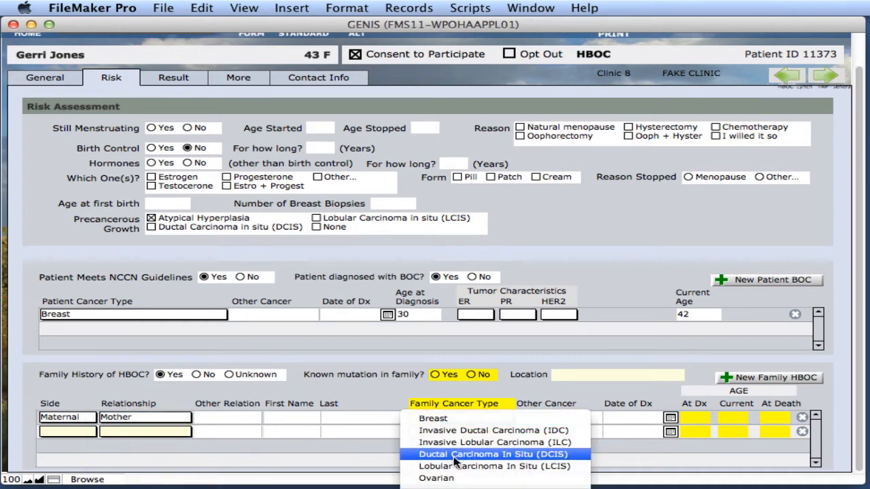
pyautogui.click(457, 478)
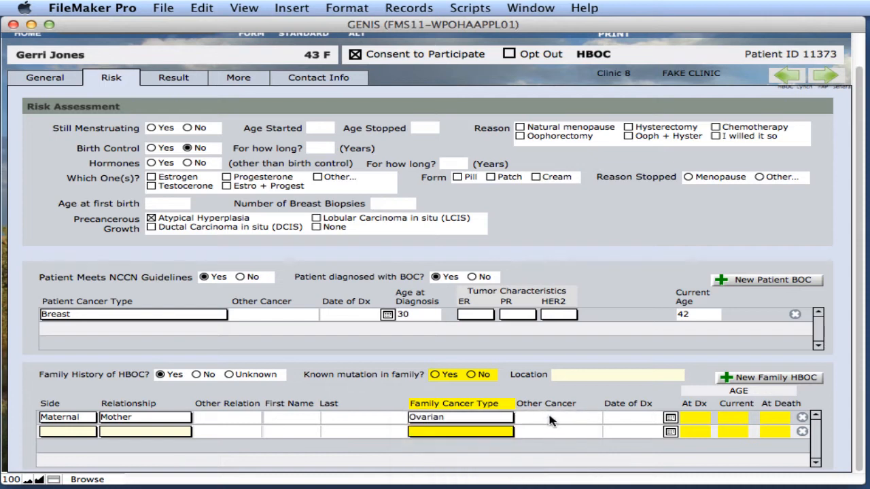
pyautogui.click(553, 418)
pyautogui.click(644, 420)
pyautogui.write('1/1/')
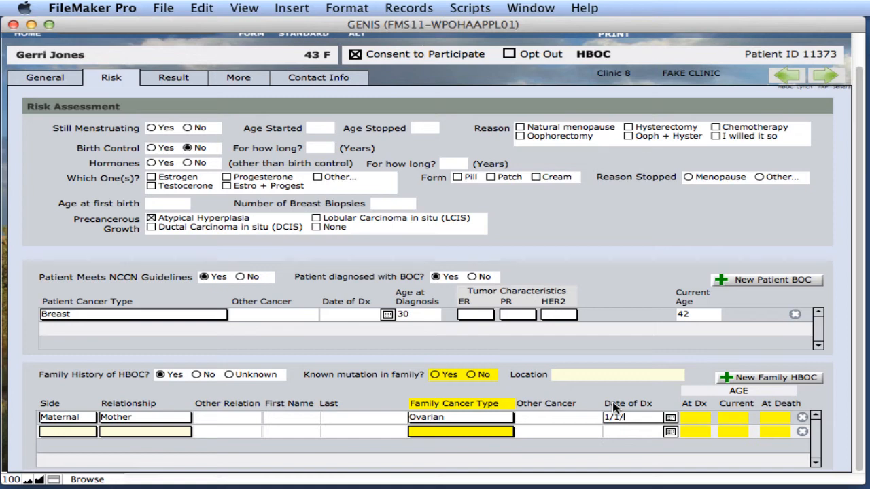
pyautogui.write('82')
pyautogui.click(604, 389)
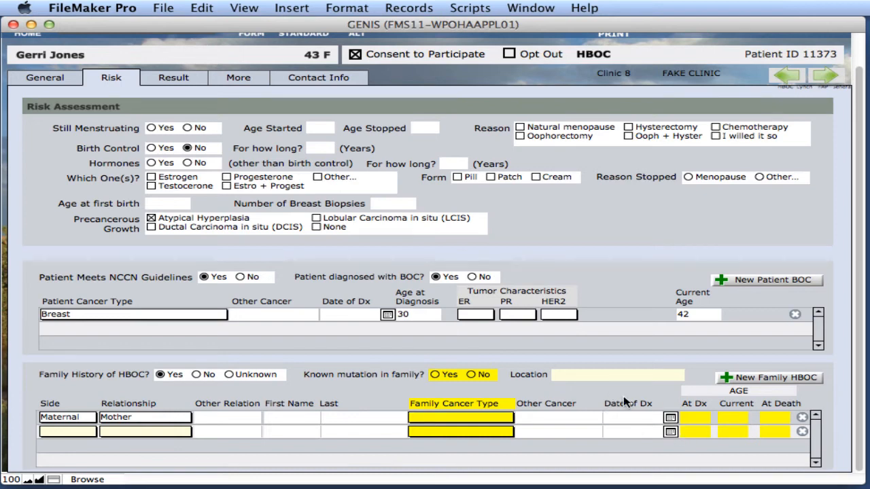
pyautogui.click(633, 418)
pyautogui.write('1/1/82')
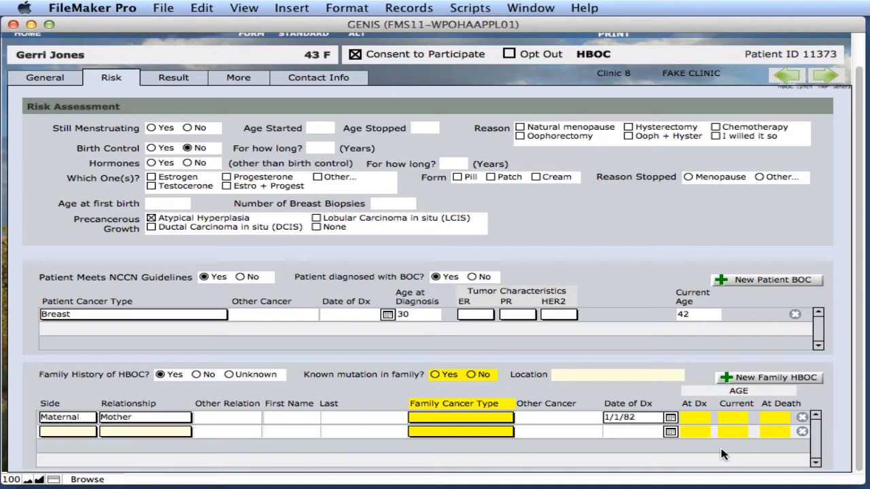
pyautogui.click(724, 454)
# Step: On the Result page, add a new BRCA1 test result dated 4/4/2012
pyautogui.click(185, 81)
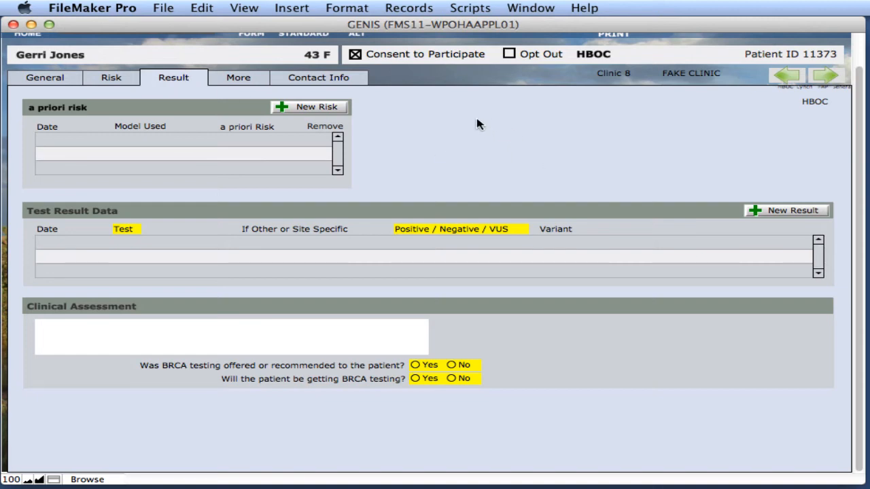
pyautogui.click(774, 212)
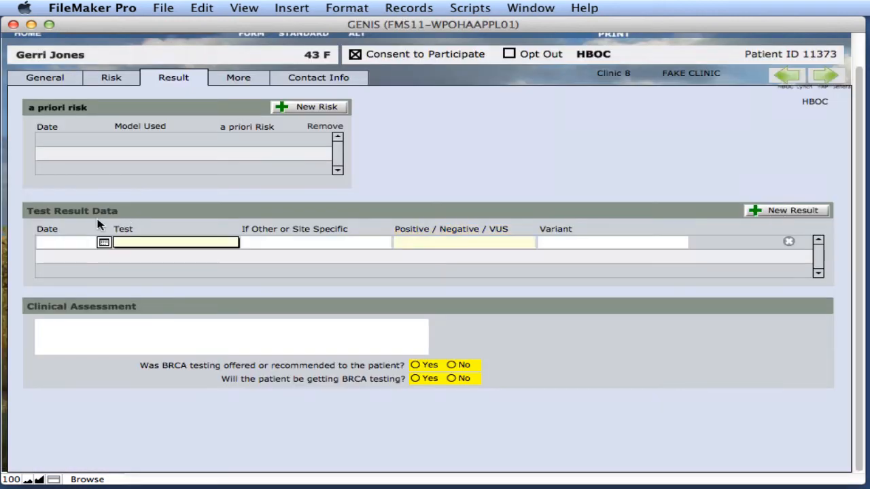
pyautogui.click(47, 242)
pyautogui.write('4/4/2012')
pyautogui.click(149, 242)
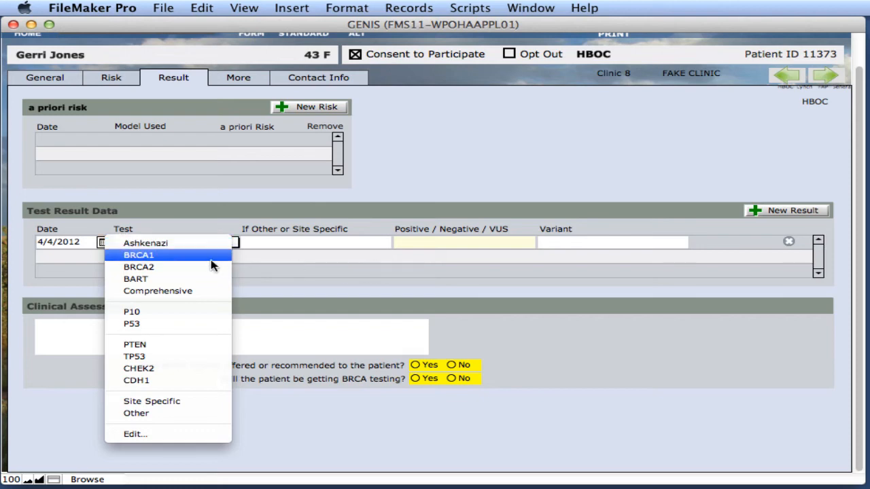
pyautogui.click(181, 257)
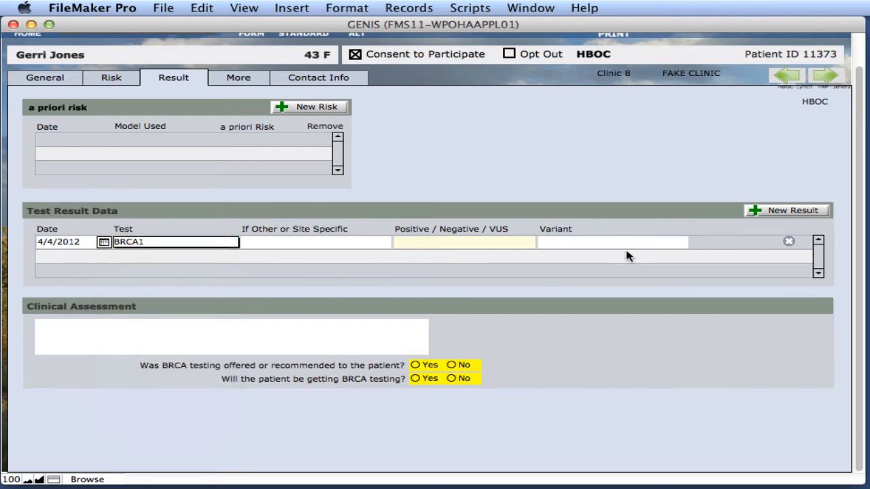
# Step: Mark the result Positive with variant 'Variant if known', and answer Yes to both BRCA questions
pyautogui.click(484, 243)
pyautogui.click(442, 256)
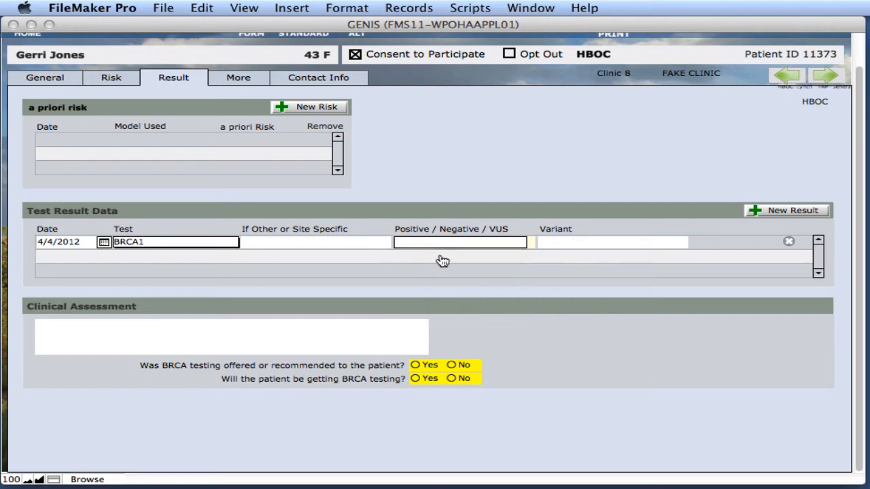
pyautogui.click(592, 242)
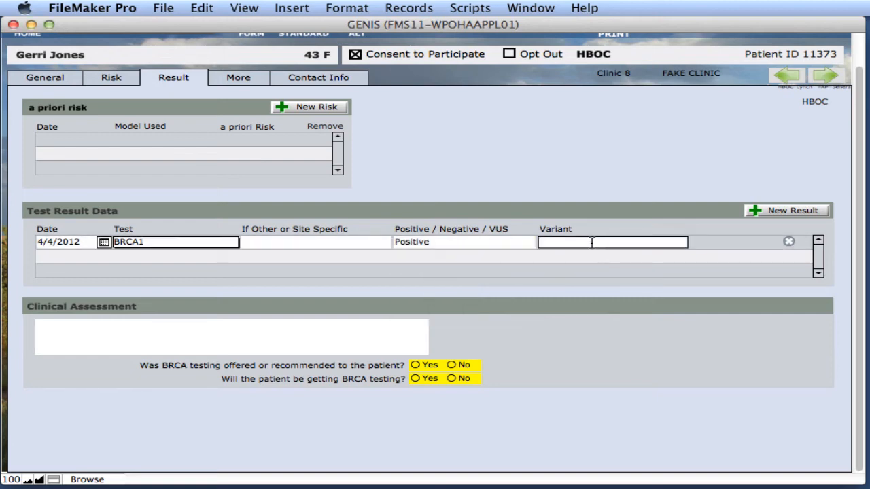
pyautogui.write('Variant if known')
pyautogui.press('Return')
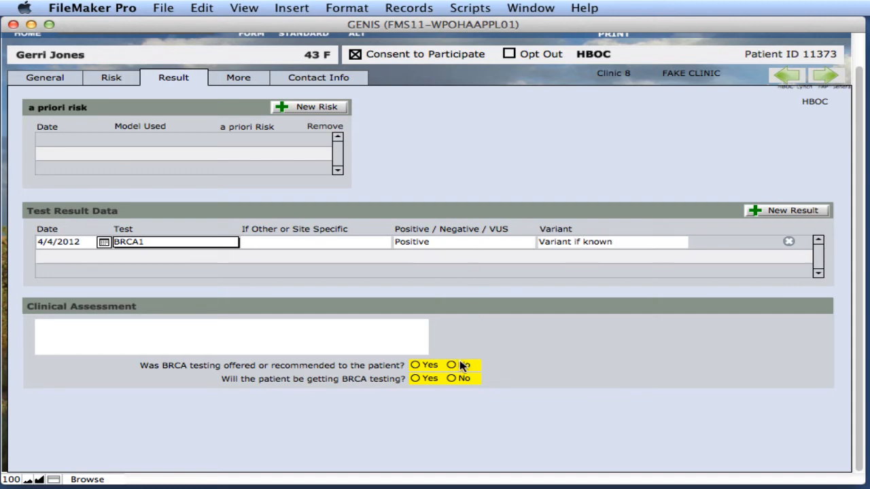
pyautogui.click(426, 365)
pyautogui.click(428, 379)
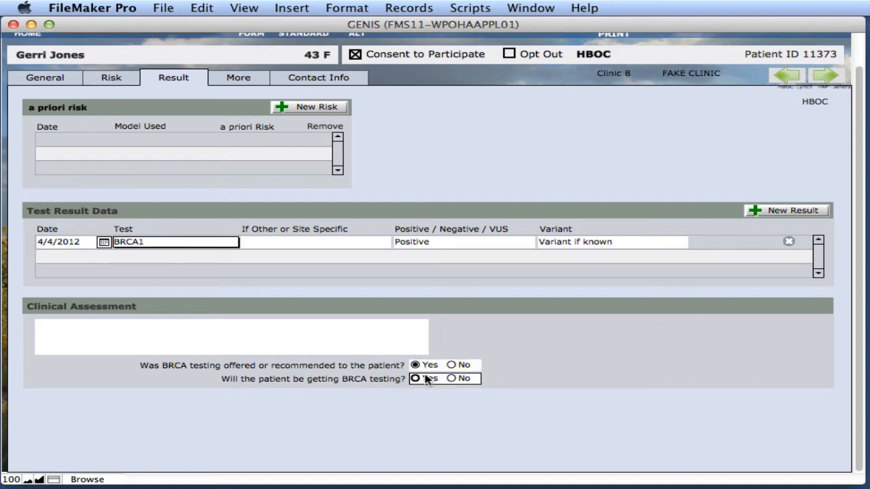
# Step: Add an a priori risk entry of 40% using the BRCAPRO model
pyautogui.click(322, 108)
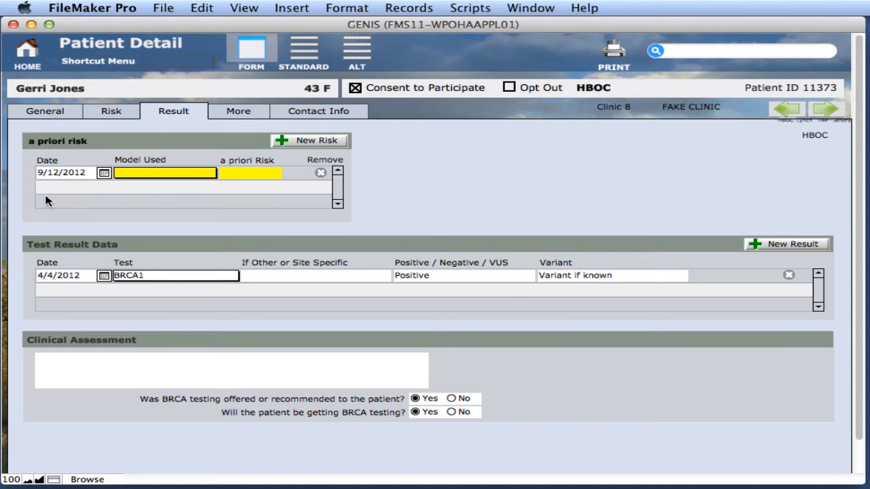
pyautogui.click(145, 175)
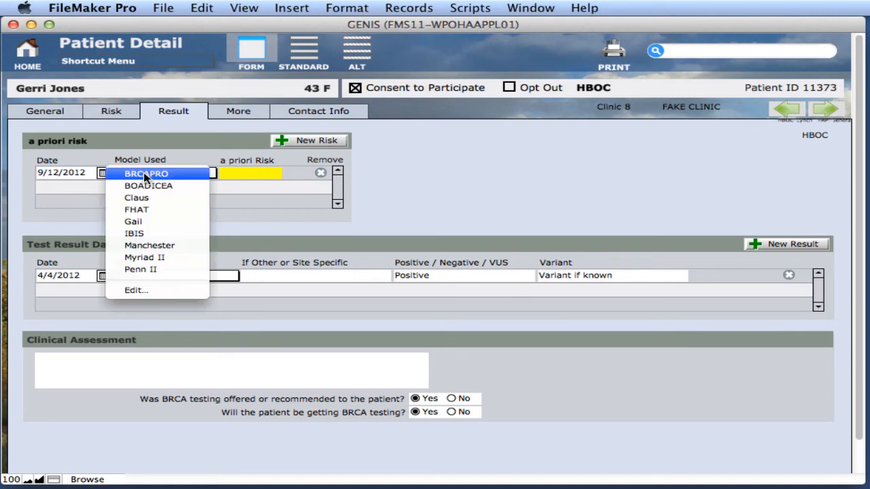
pyautogui.click(180, 175)
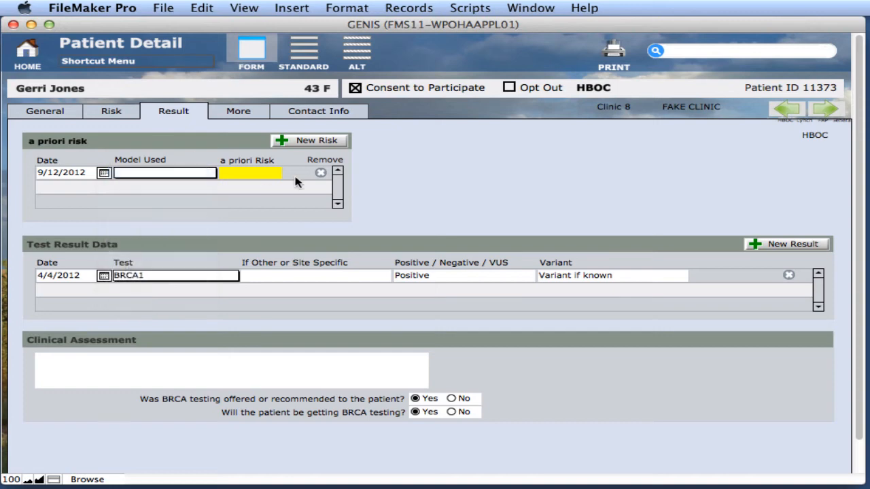
pyautogui.click(252, 173)
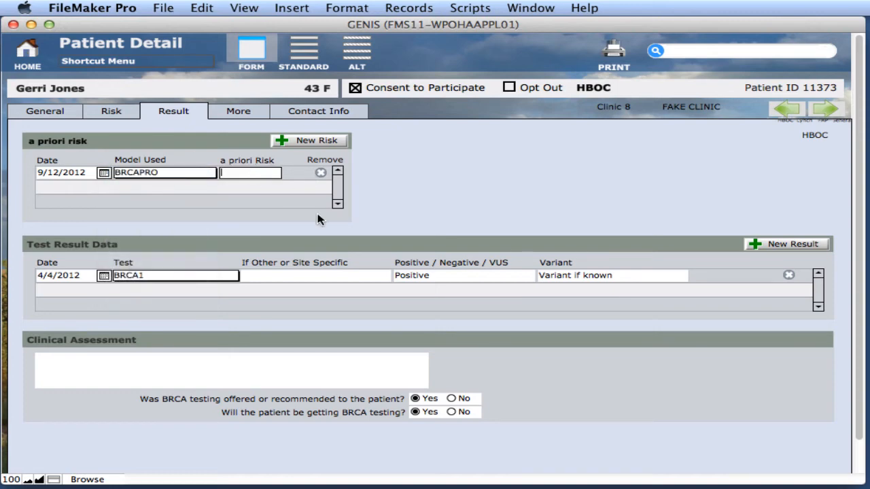
pyautogui.write('40')
pyautogui.click(347, 264)
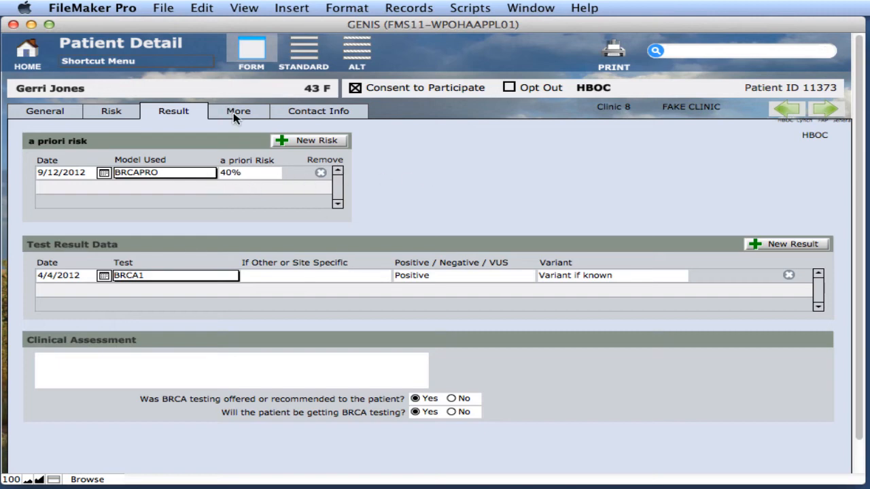
# Step: Add a second a priori risk entry of 35% using the Gail model
pyautogui.click(299, 143)
pyautogui.click(158, 188)
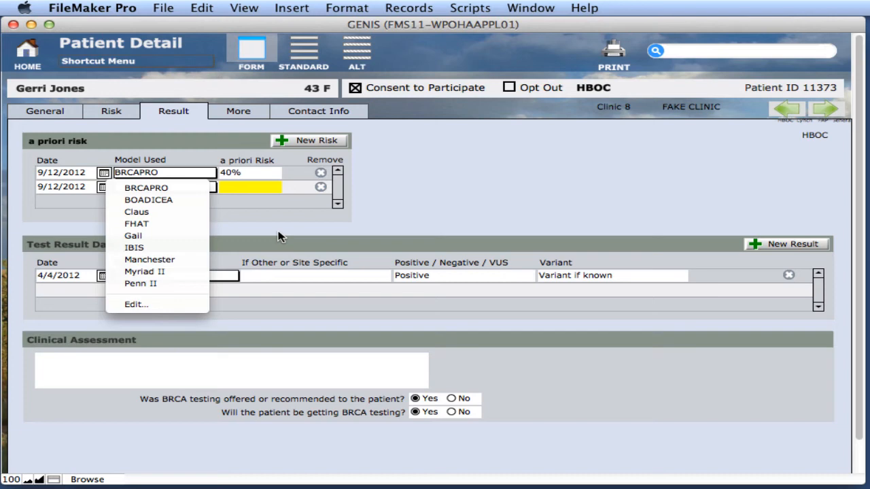
pyautogui.click(185, 235)
pyautogui.click(241, 189)
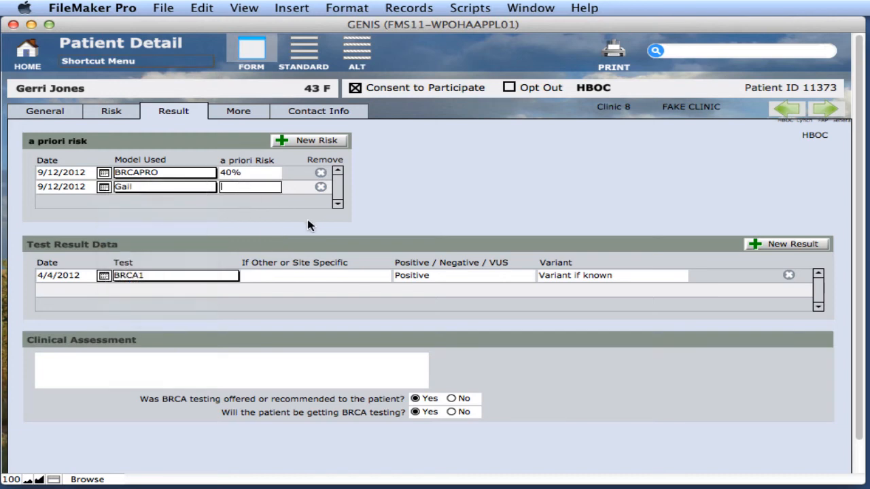
pyautogui.write('35')
pyautogui.click(307, 226)
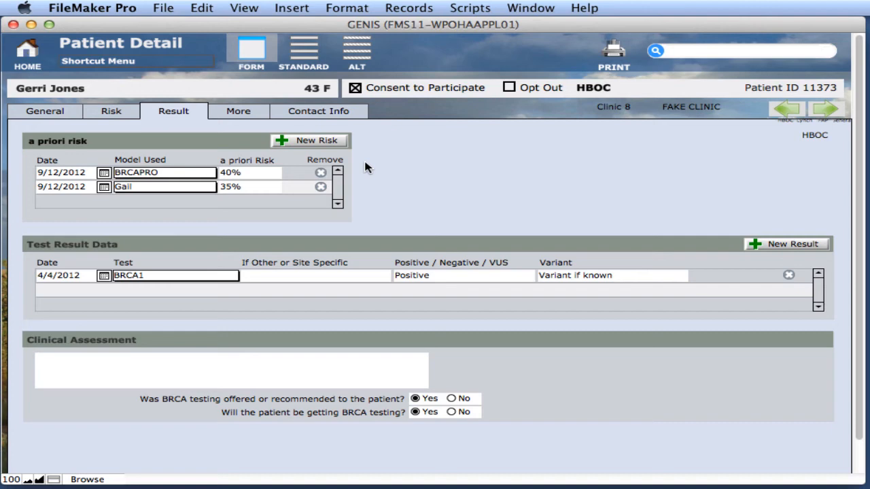
# Step: Enter 'You can enter any kind of notes here.' as the Clinical Assessment, then show the More section's Notes list
pyautogui.click(166, 361)
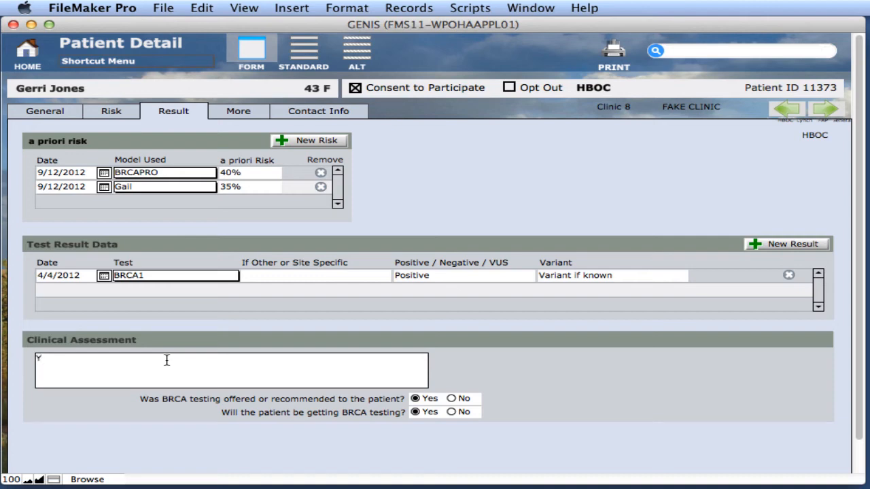
pyautogui.write('You can enter any kind of note')
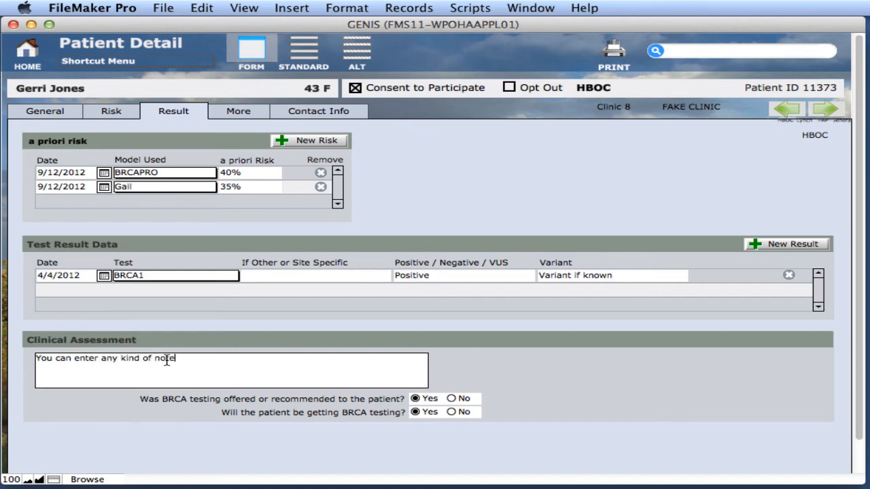
pyautogui.write('s here.')
pyautogui.press('KP_Enter')
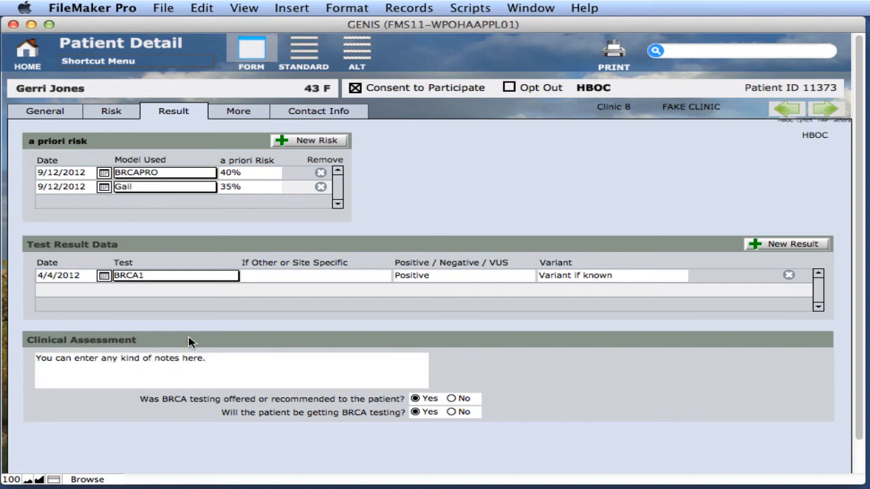
pyautogui.click(238, 112)
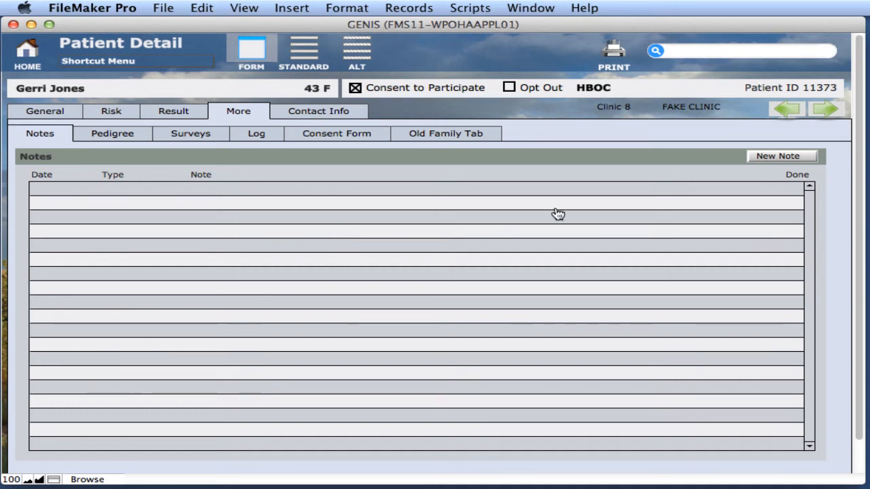
# Step: Create a note reading 'Patient visited with concerns about latest test results.', mark it Complete, and close it
pyautogui.click(813, 156)
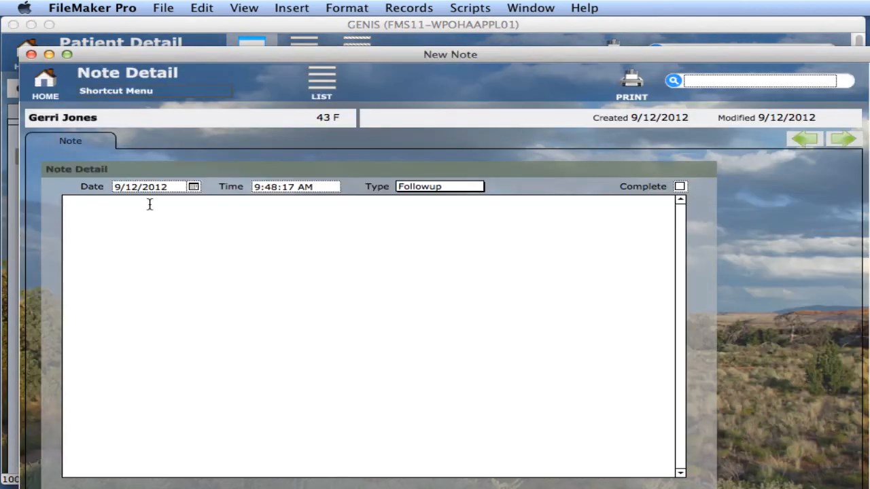
pyautogui.moveTo(238, 54); pyautogui.dragTo(358, 82)
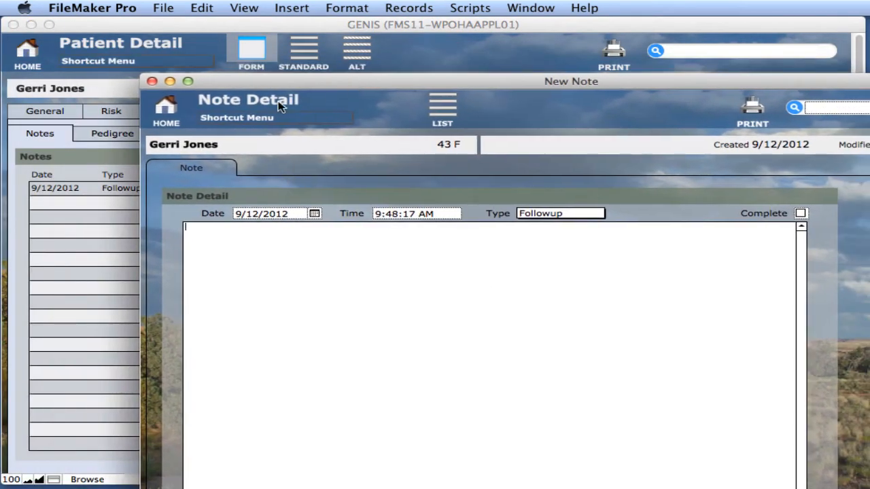
pyautogui.moveTo(284, 82); pyautogui.dragTo(231, 67)
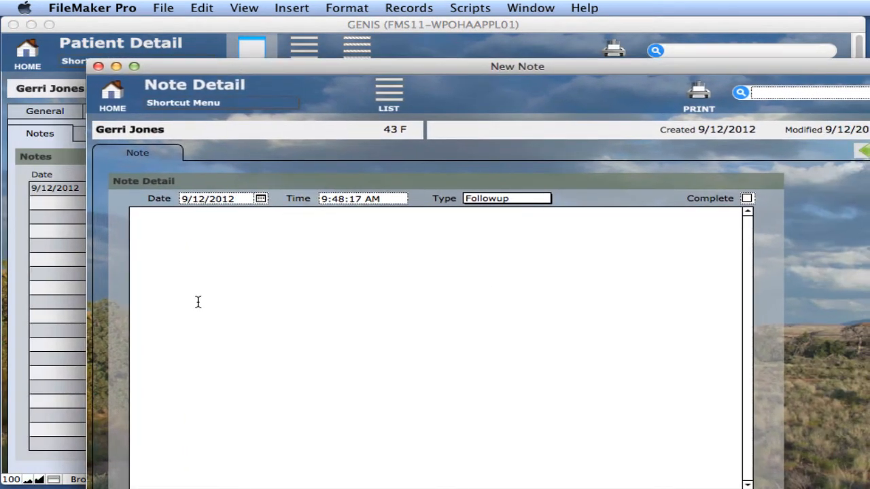
pyautogui.click(198, 302)
pyautogui.write('Patient visited wi')
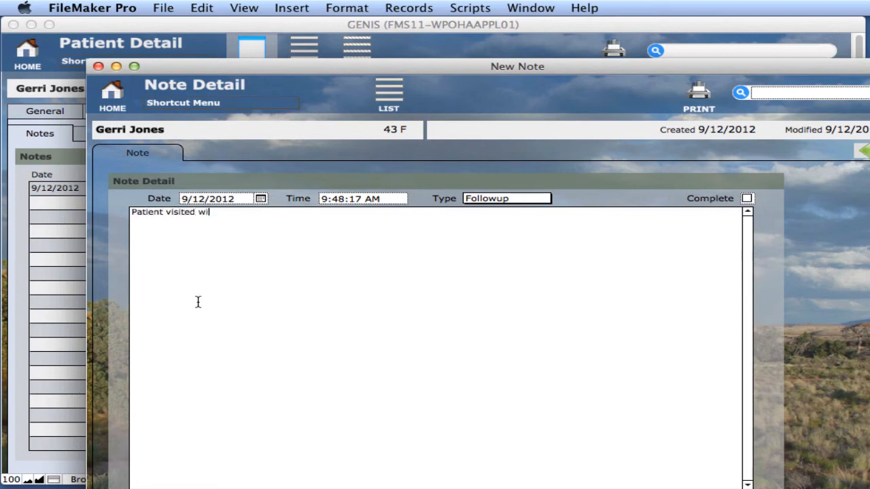
pyautogui.write('th concerns about lates t')
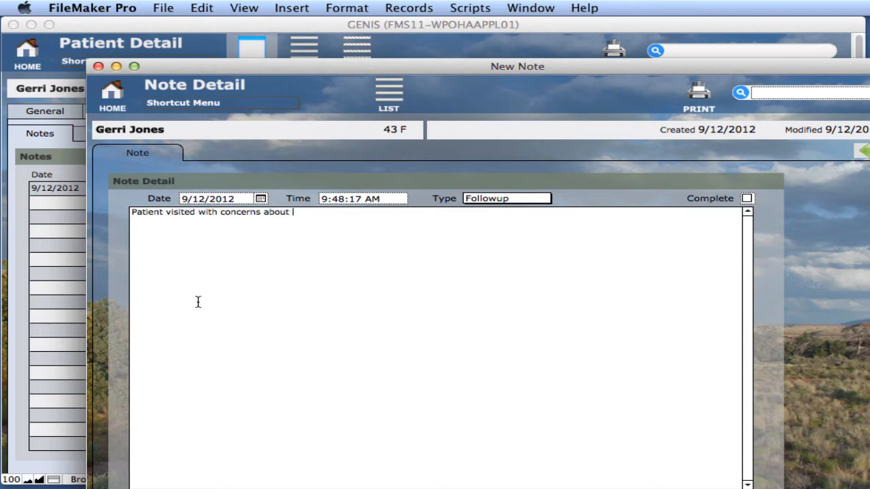
pyautogui.press('BackSpace')
pyautogui.press('BackSpace')
pyautogui.write('t test reu7sl')
pyautogui.press('BackSpace')
pyautogui.press('BackSpace')
pyautogui.press('BackSpace')
pyautogui.write('ults.')
pyautogui.press('KP_Enter')
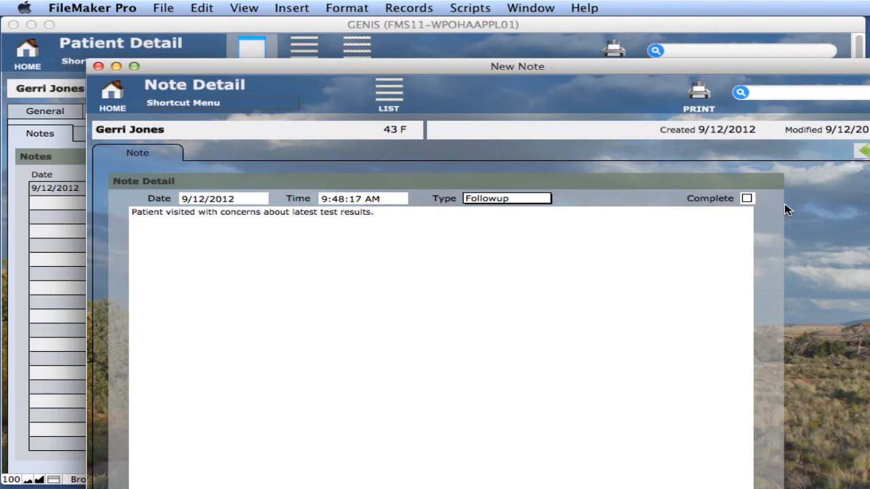
pyautogui.click(747, 198)
pyautogui.press('super+w')
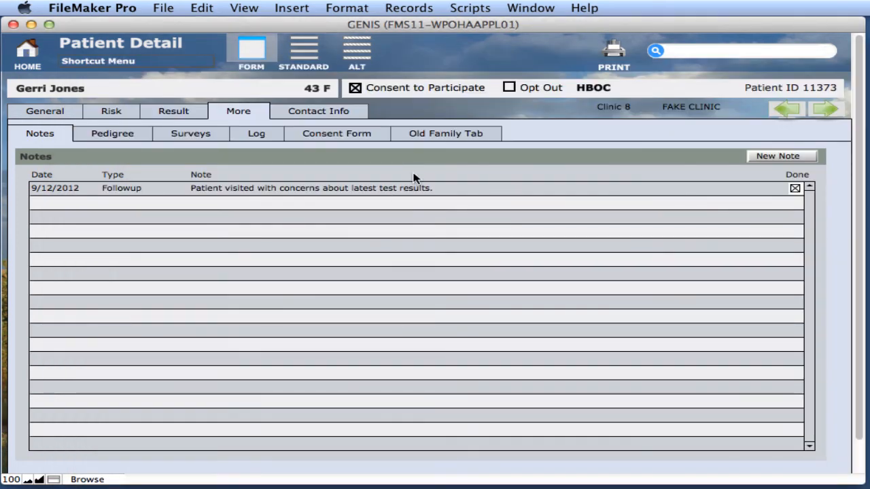
# Step: Create a new note dated 9/13 with time 10 am
pyautogui.click(763, 158)
pyautogui.click(151, 194)
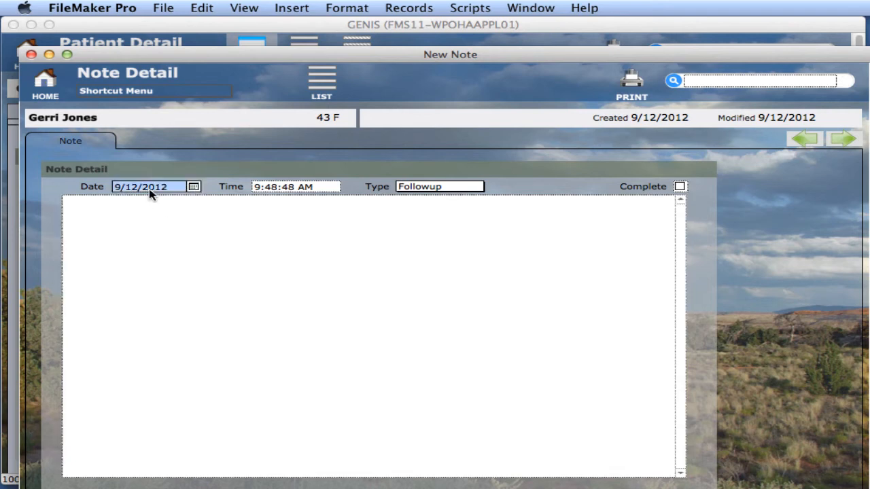
pyautogui.write('9/13')
pyautogui.click(152, 212)
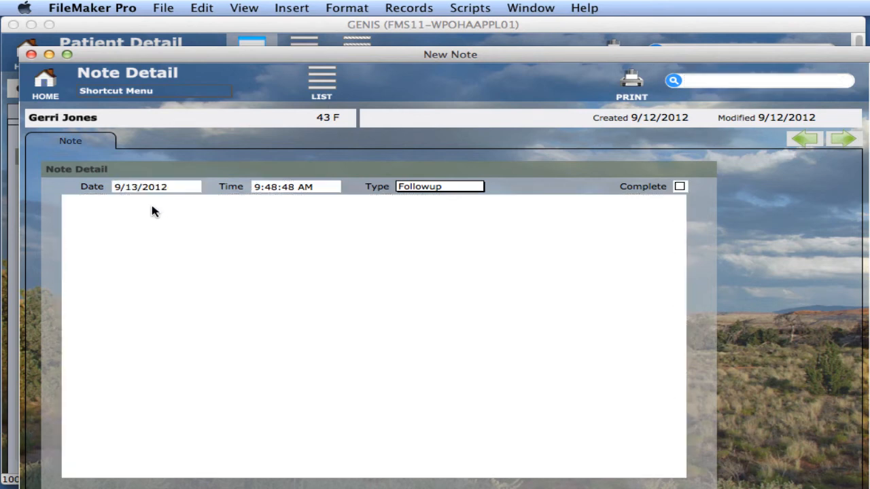
pyautogui.click(303, 187)
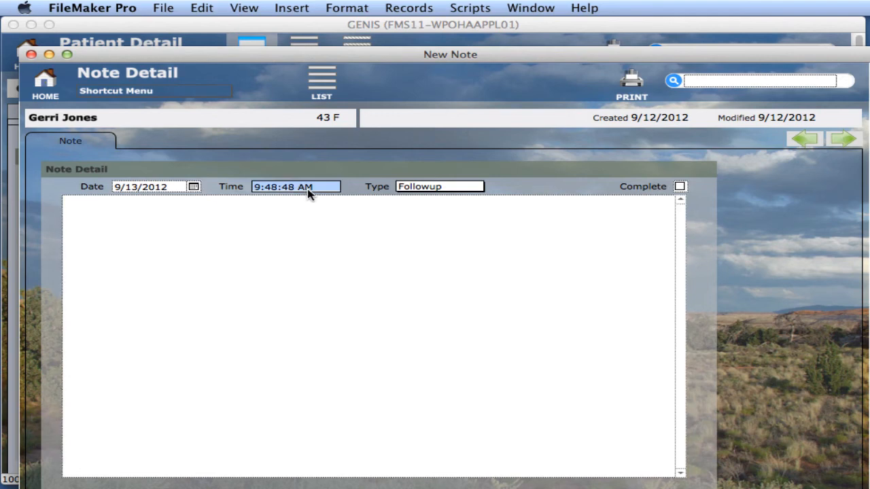
pyautogui.write('10 am')
pyautogui.press('Return')
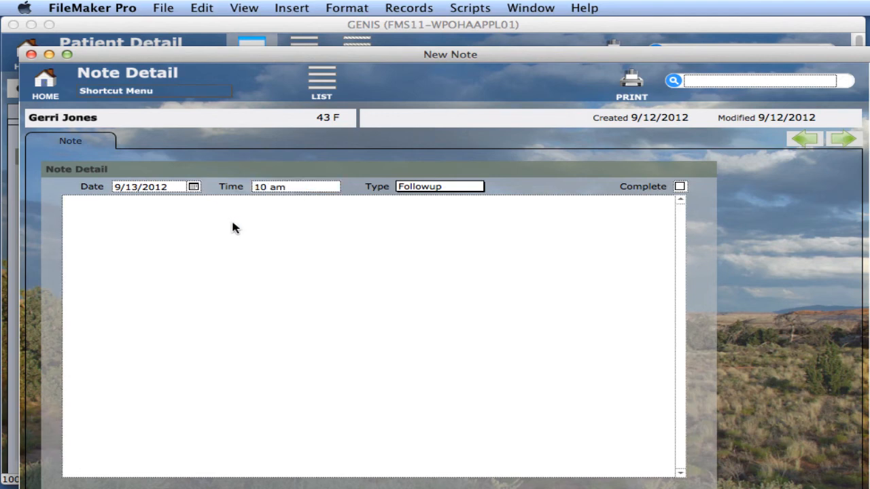
# Step: Write 'Call to confirm test results' in the note, close it, and return to GENIS home
pyautogui.click(245, 240)
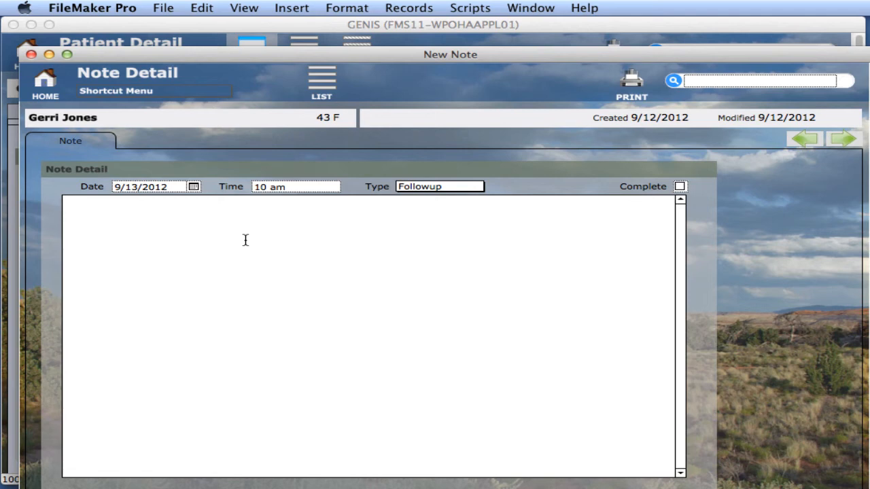
pyautogui.write('Call to confirm test')
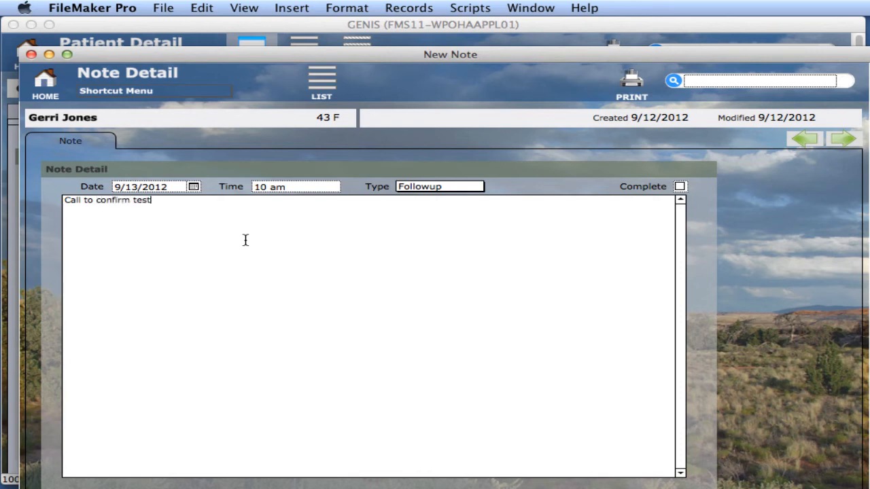
pyautogui.write(' results')
pyautogui.press('KP_Enter')
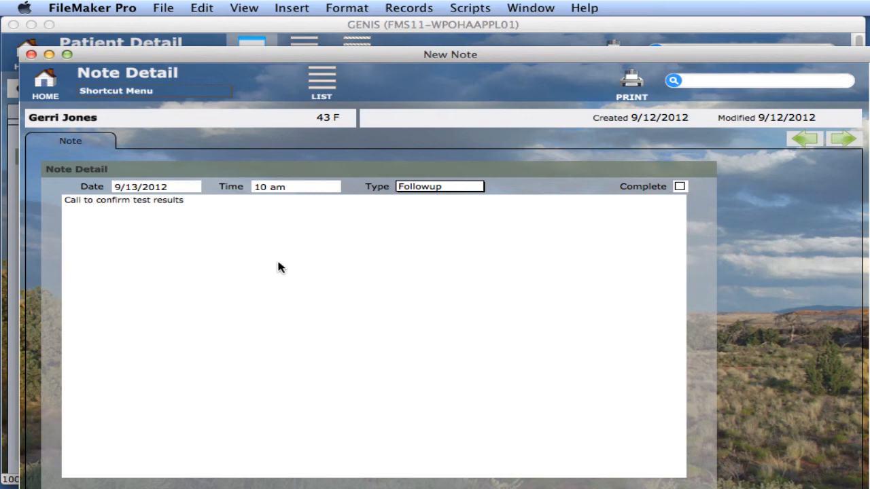
pyautogui.press('super+w')
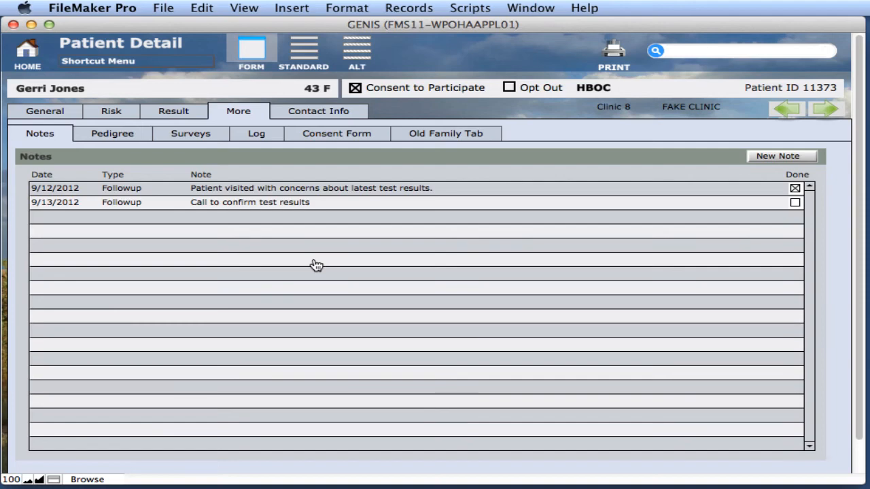
pyautogui.click(29, 53)
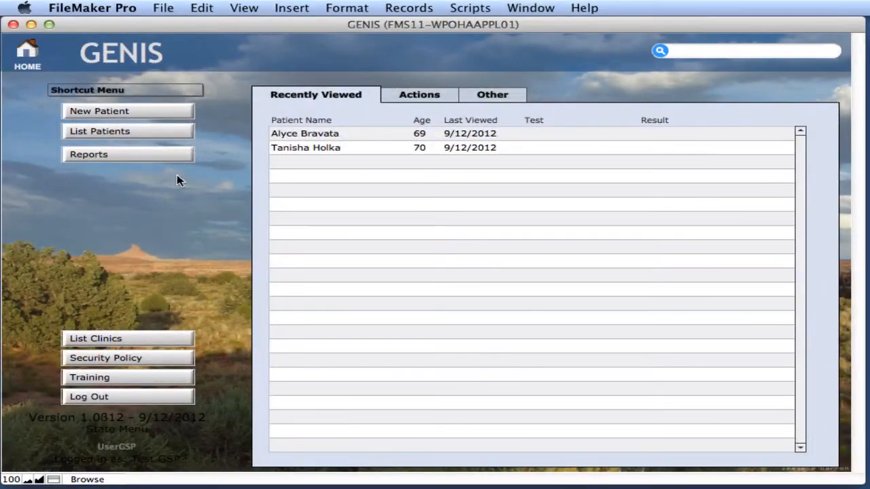
# Step: From the home screen's Actions list, open the 1/23/2012 'This is a note' item
pyautogui.click(411, 98)
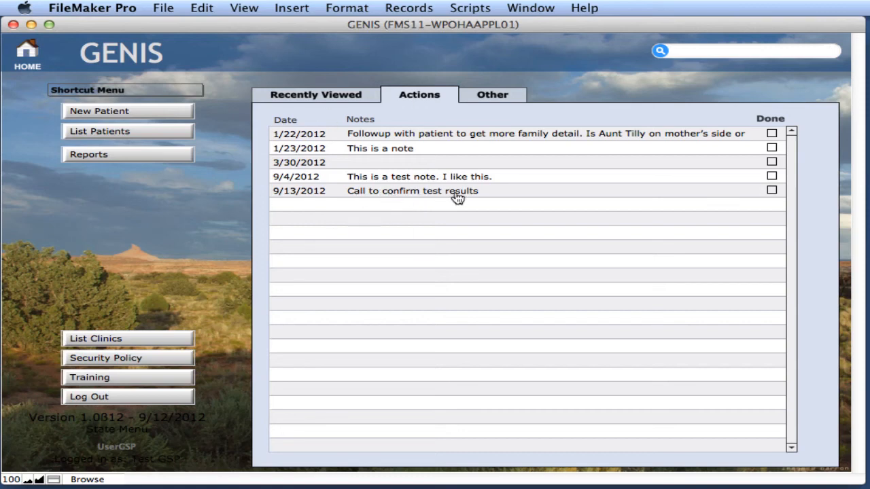
pyautogui.click(377, 155)
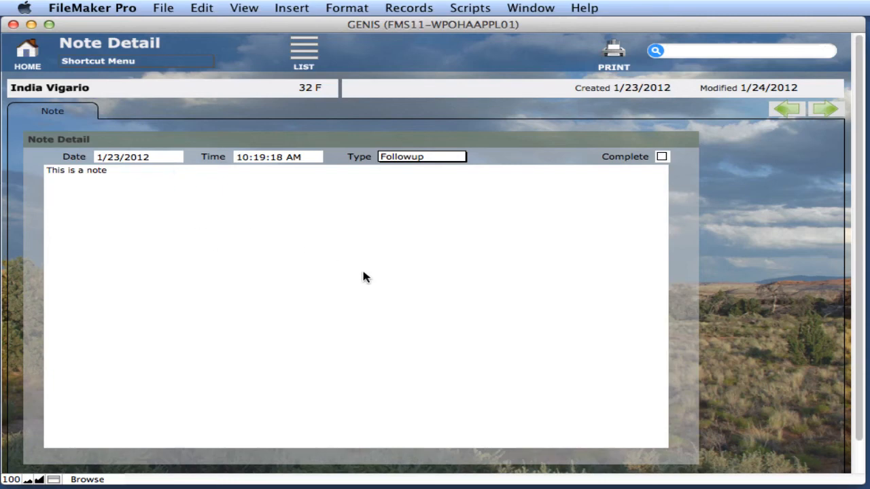
# Step: Open the 1/23/2012 Followup note from the patient's Notes list and tick Complete
pyautogui.click(63, 91)
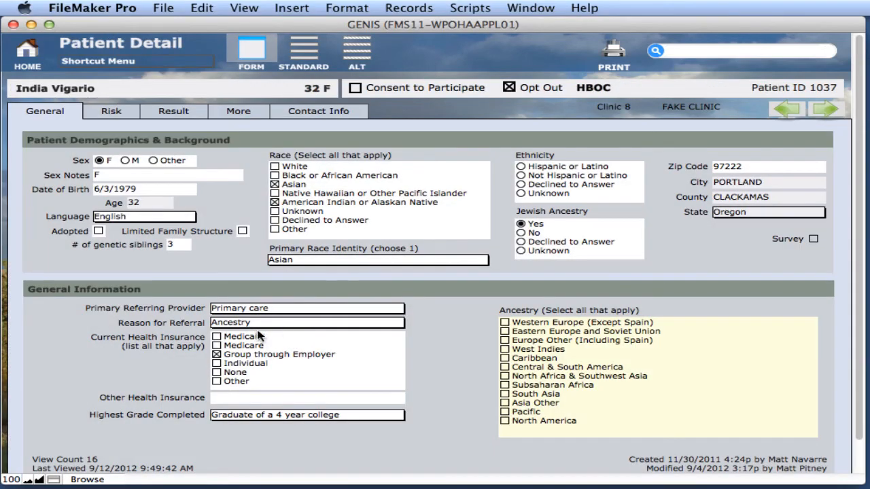
pyautogui.click(257, 111)
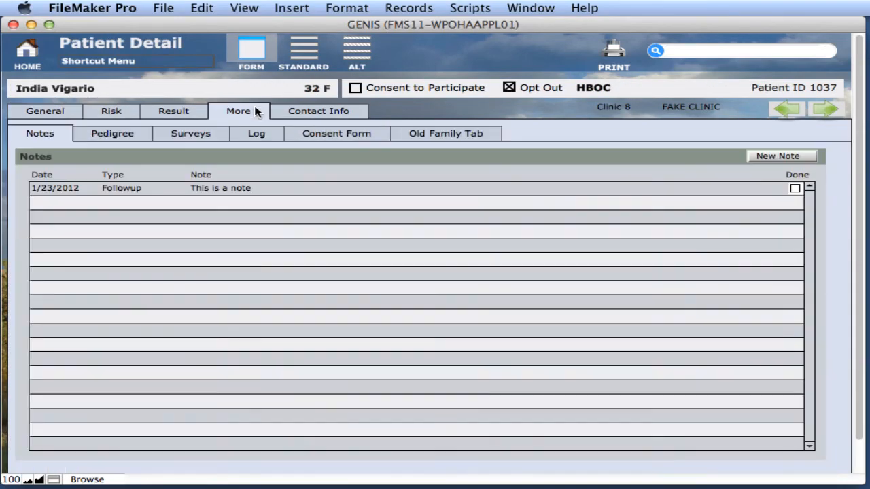
pyautogui.click(176, 192)
pyautogui.click(176, 191)
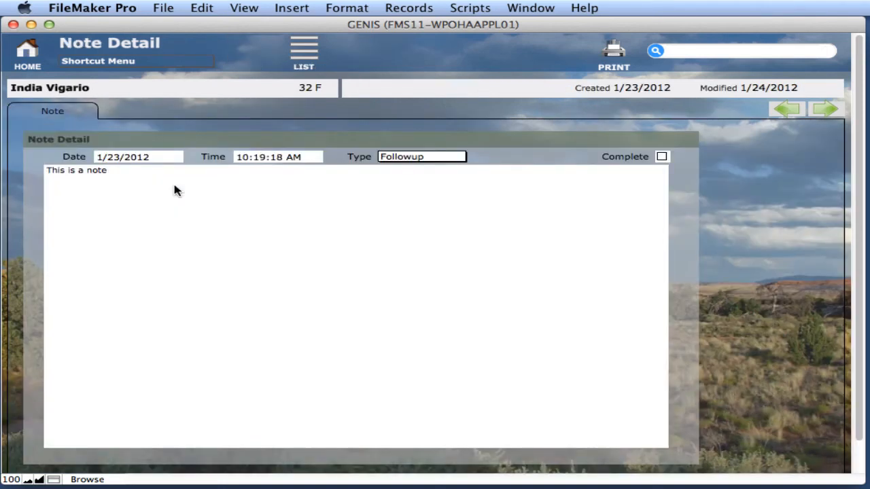
pyautogui.click(663, 156)
pyautogui.click(677, 168)
pyautogui.click(65, 89)
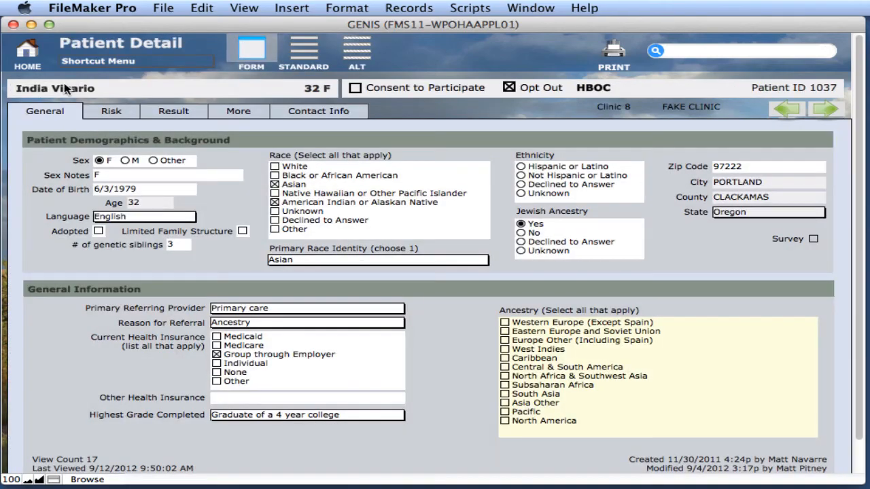
# Step: Review the risk, demographics and notes sections, then go back to GENIS home
pyautogui.click(124, 116)
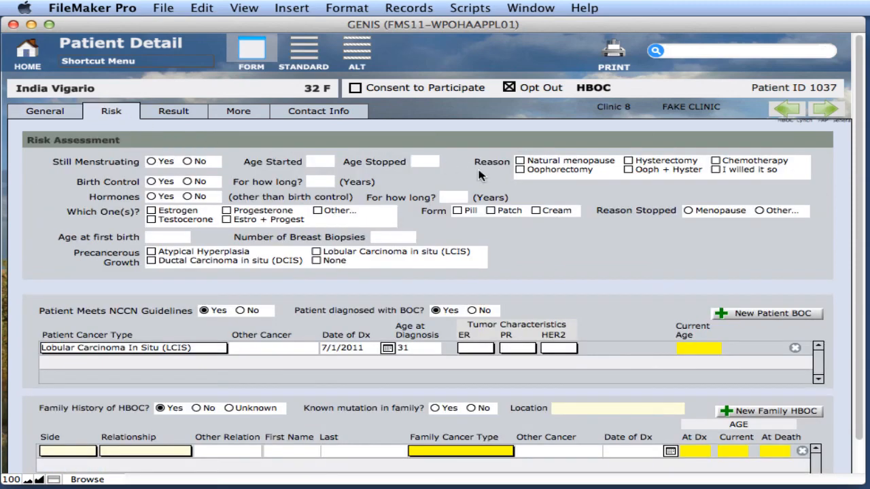
pyautogui.click(74, 115)
pyautogui.click(248, 111)
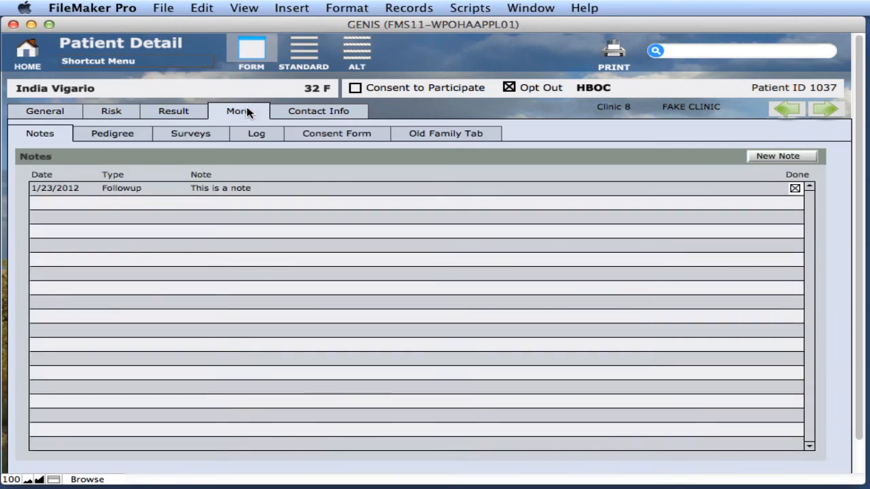
pyautogui.click(31, 61)
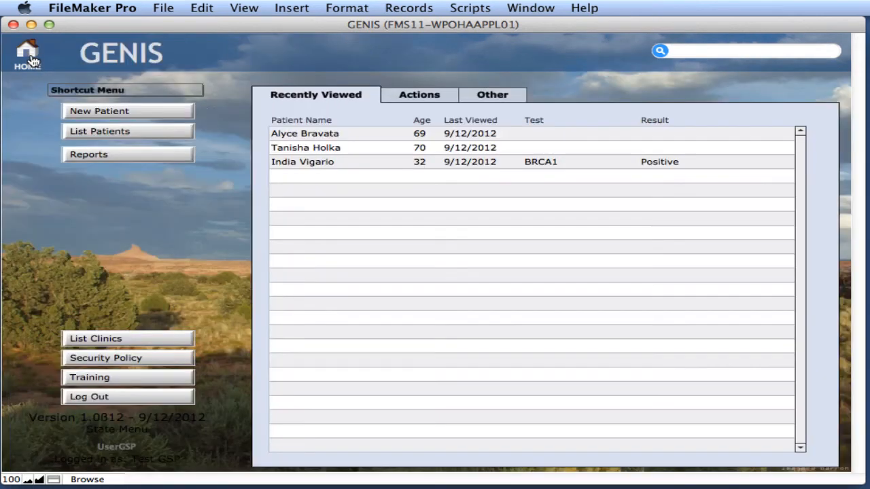
# Step: In the Actions list, tick Done on the 9/13/2012 'Call to confirm test results' row
pyautogui.click(433, 92)
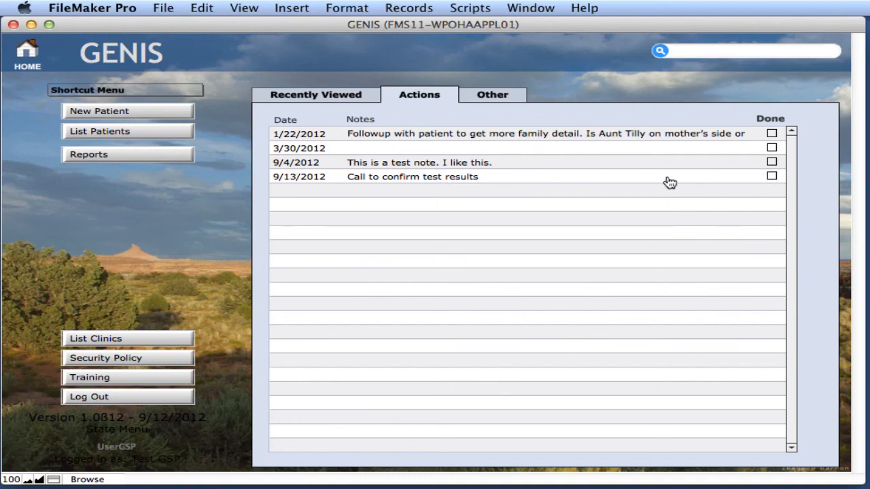
pyautogui.click(772, 178)
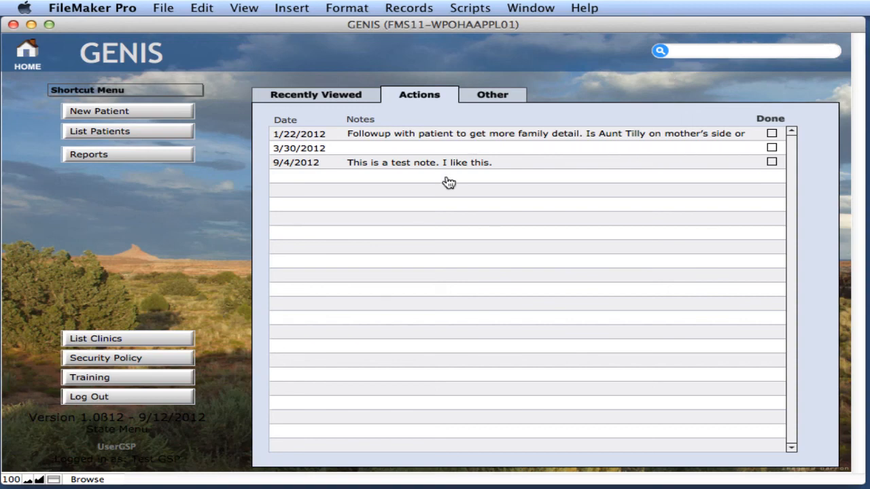
# Step: Open the 9/4/2012 note 'This is a test note. I like this.', undo stray typing, and commit it unchanged
pyautogui.click(346, 165)
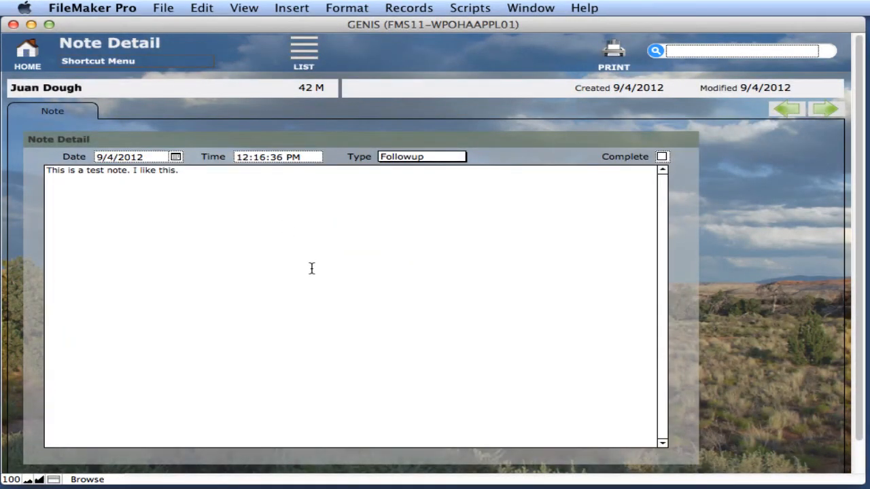
pyautogui.write('asdfaoijsdhflkashudf')
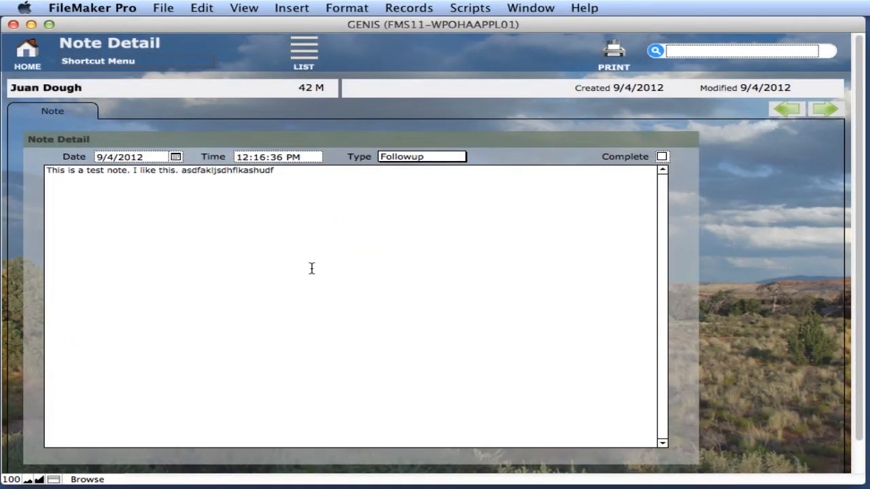
pyautogui.press('super+z')
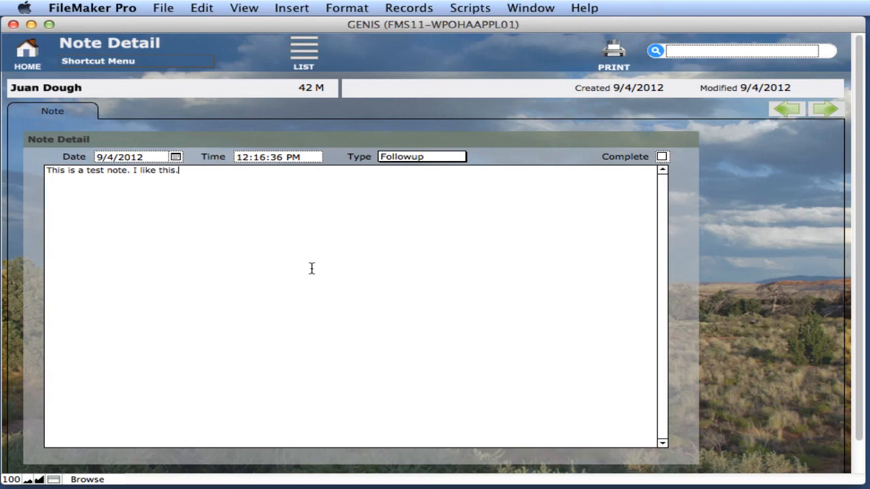
pyautogui.press('KP_Enter')
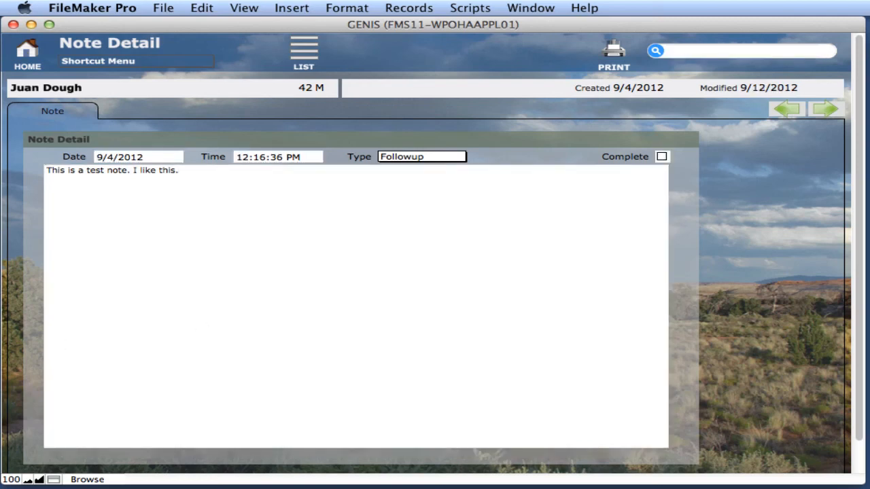
# Step: Reopen the recently viewed patient from home and quick-find 'juan', returning one matching person
pyautogui.click(27, 54)
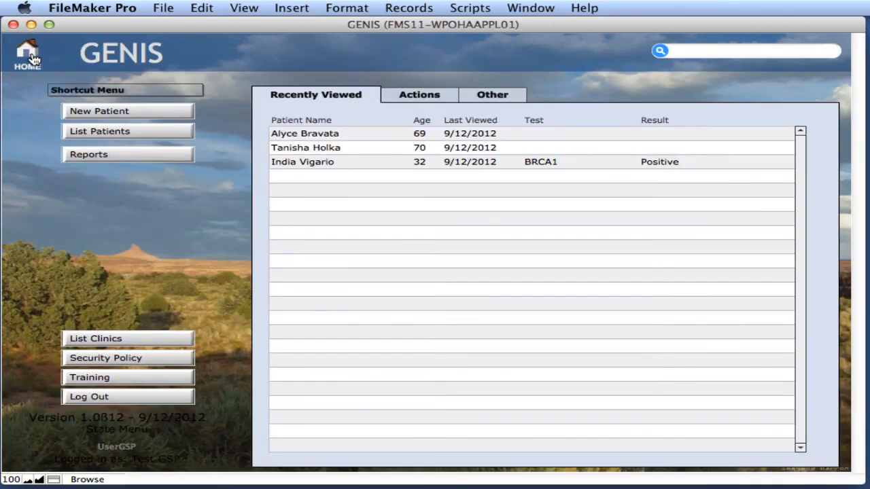
pyautogui.click(306, 168)
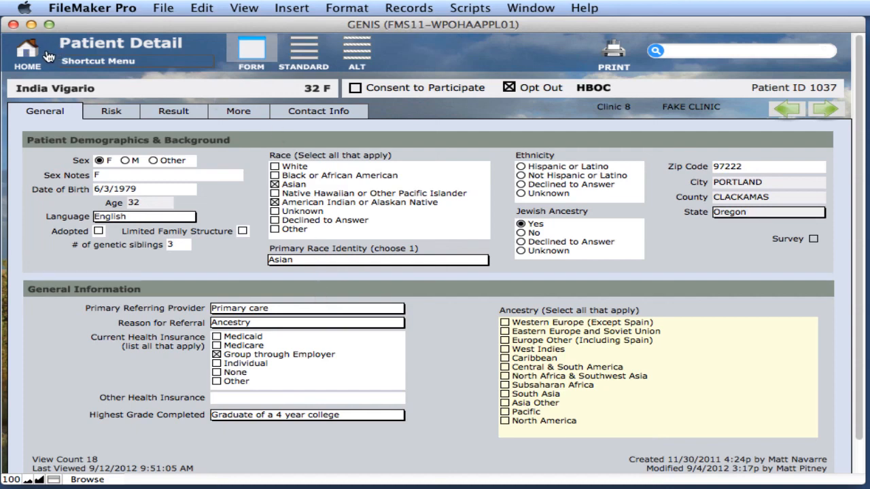
pyautogui.click(708, 52)
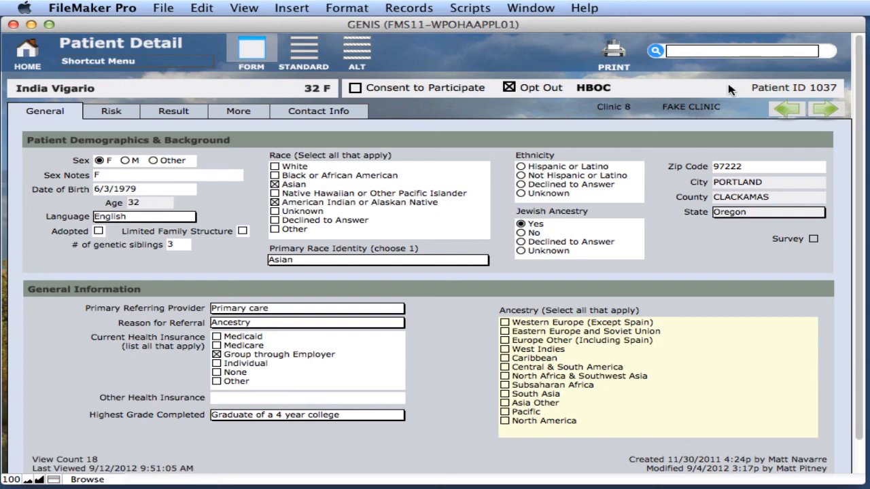
pyautogui.write('juan')
pyautogui.press('Return')
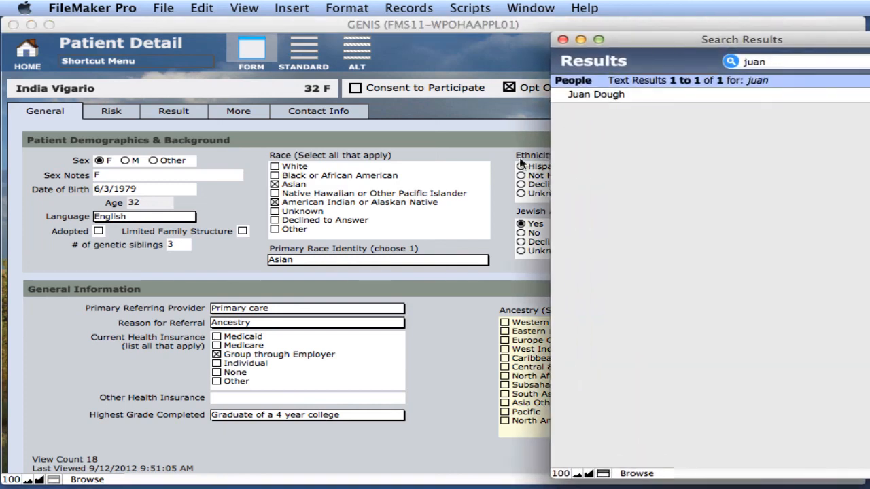
# Step: Replace the 'juan' search with 9/12/2012 and list the five matching patients in the Patient List
pyautogui.click(642, 95)
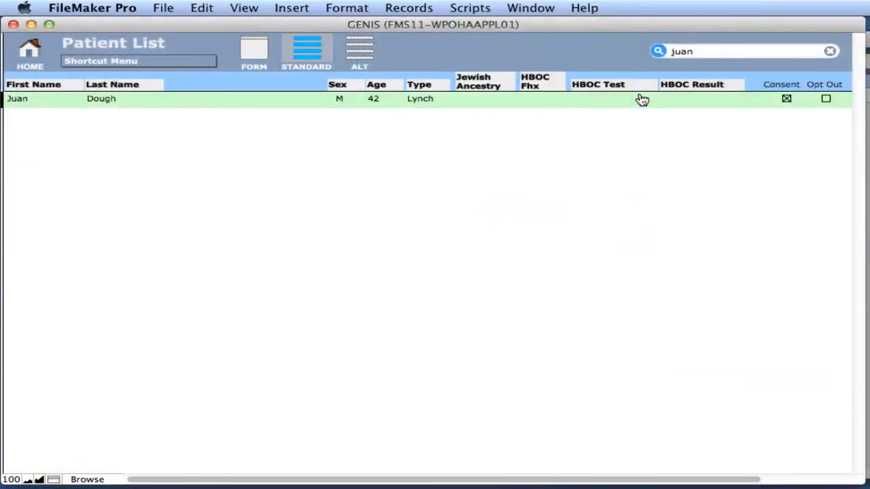
pyautogui.click(868, 64)
pyautogui.click(809, 65)
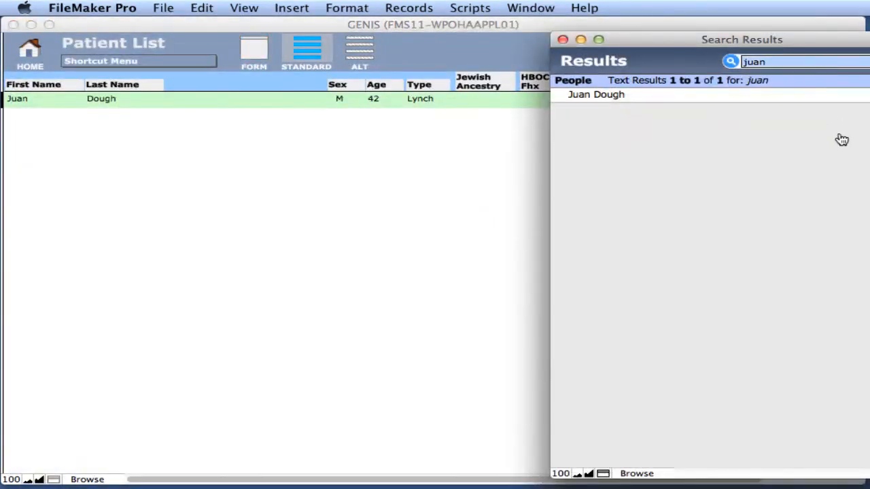
pyautogui.press('BackSpace')
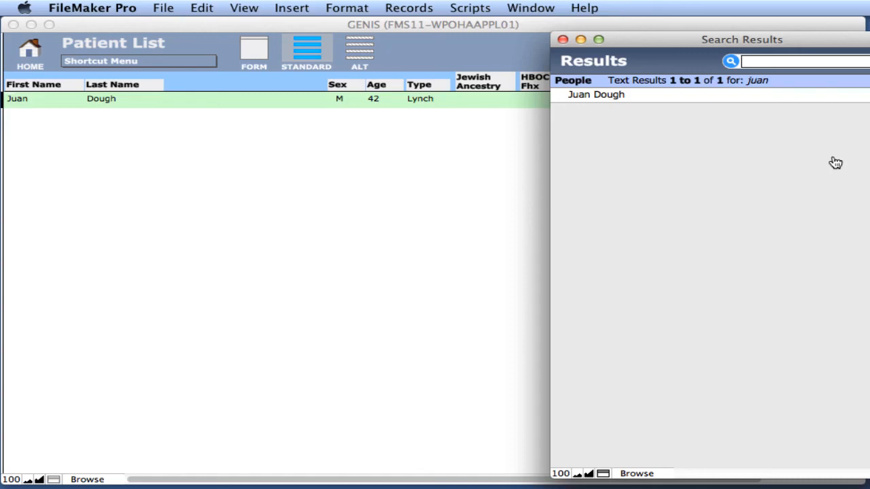
pyautogui.write('9/12/2012')
pyautogui.press('Return')
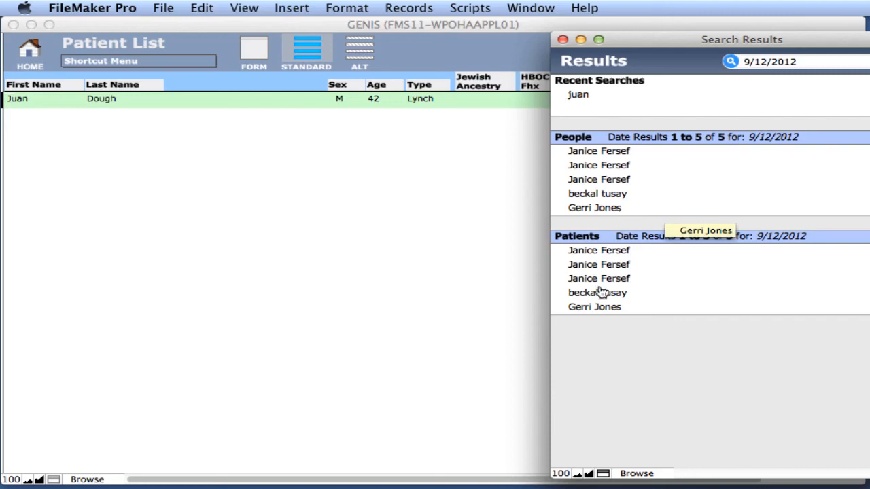
pyautogui.click(592, 307)
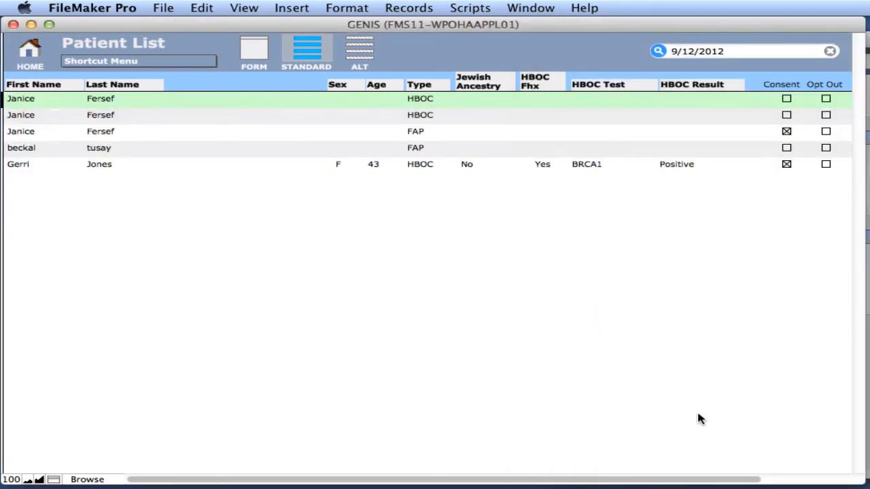
# Step: Open the 43-year-old BRCA1-positive patient's record, close Search Results, and return to the GENIS home screen
pyautogui.click(99, 167)
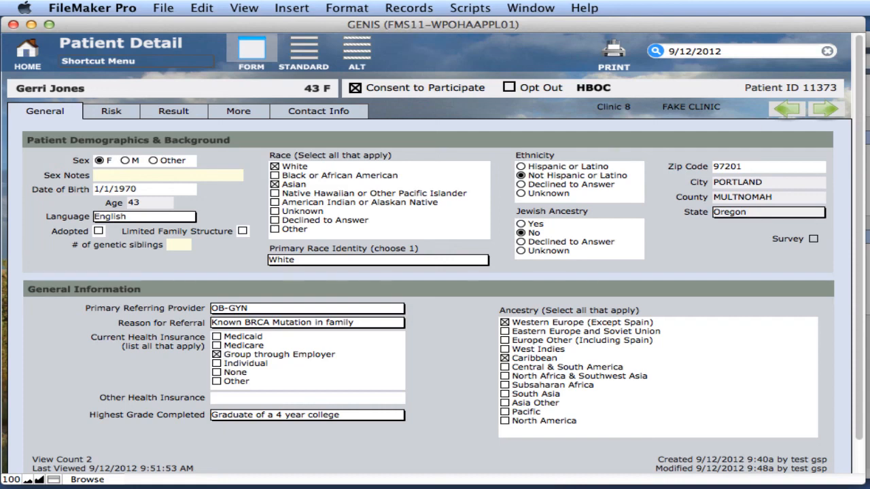
pyautogui.press('Return')
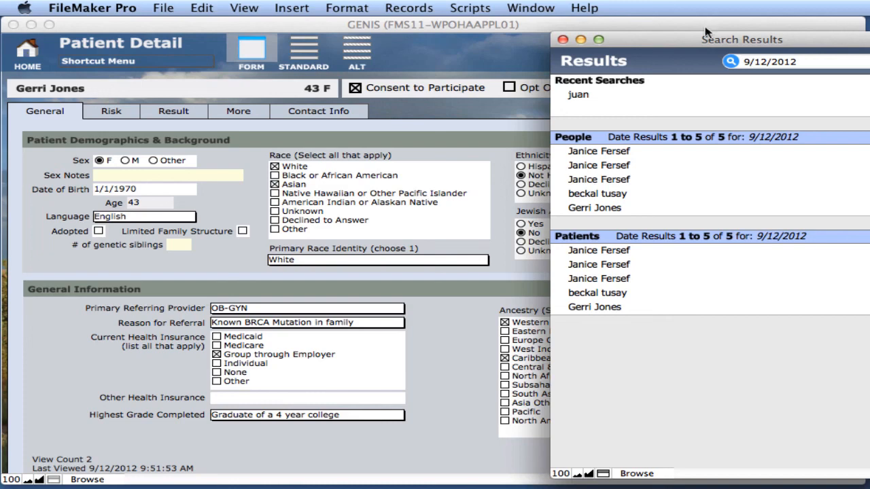
pyautogui.click(562, 41)
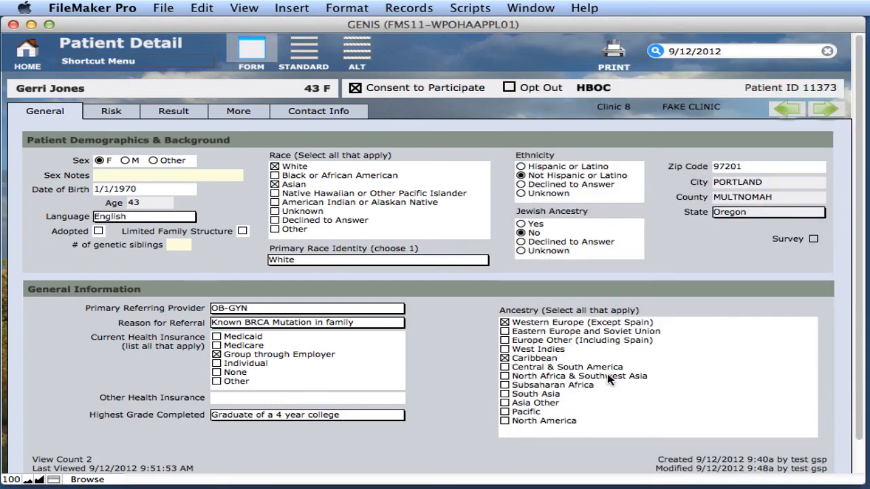
pyautogui.click(29, 49)
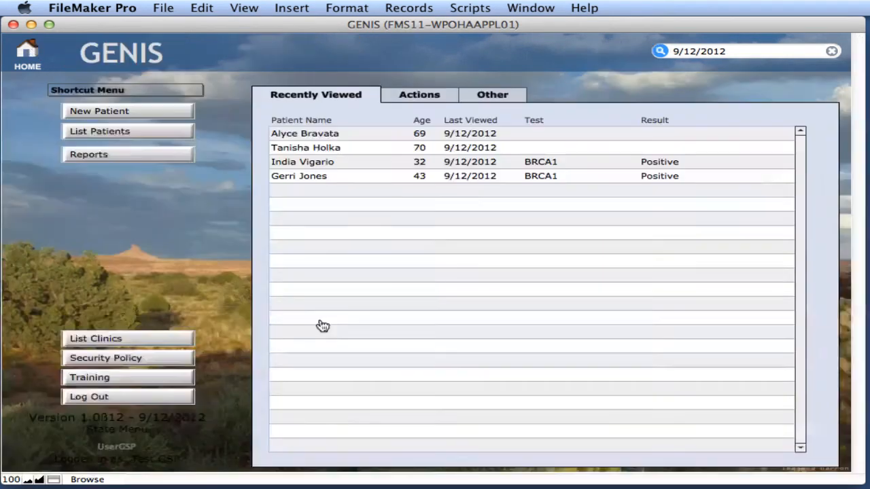